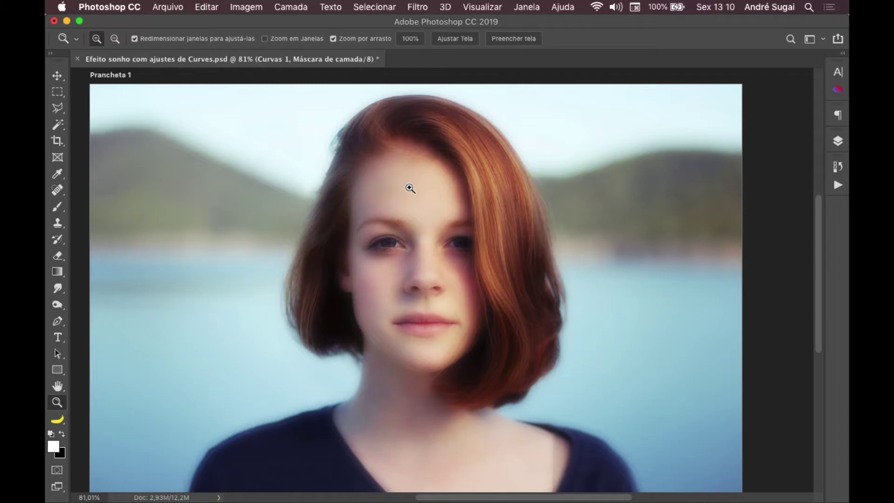
Step: Switch to Chrome and read through the dream-effect tutorial's steps on layer duplication, Curves, Gaussian Blur, blend mode and opacity
key("super+Tab")
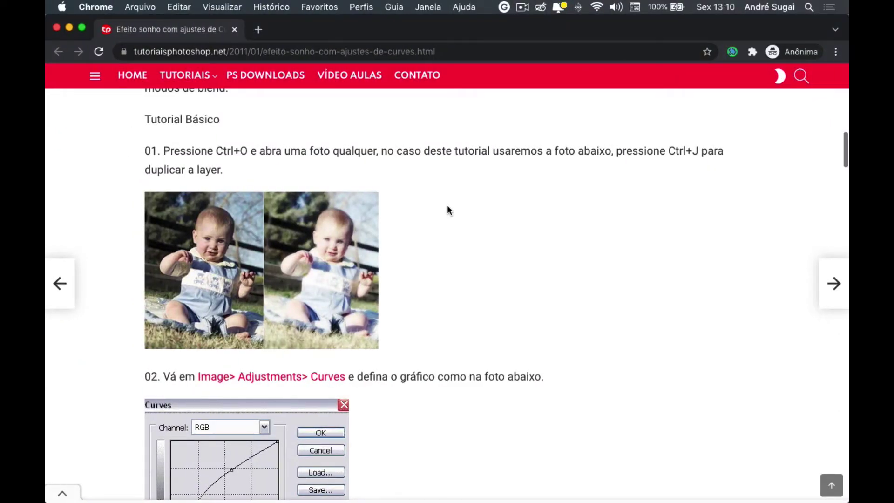
scroll(448, 209, "down", 5)
scroll(448, 211, "down", 5)
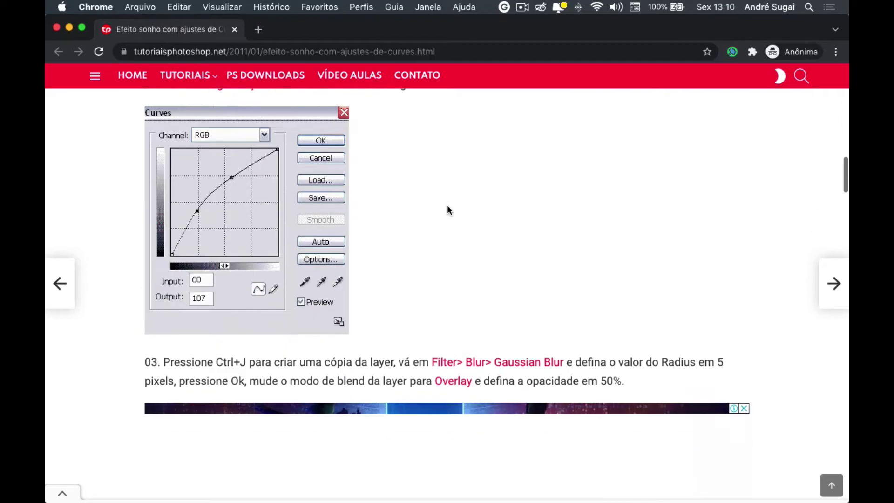
scroll(448, 210, "down", 3)
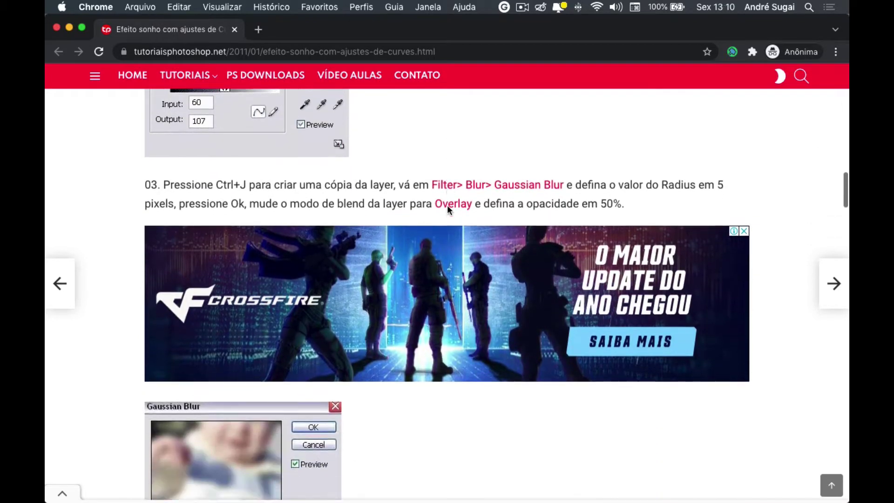
scroll(448, 210, "down", 6)
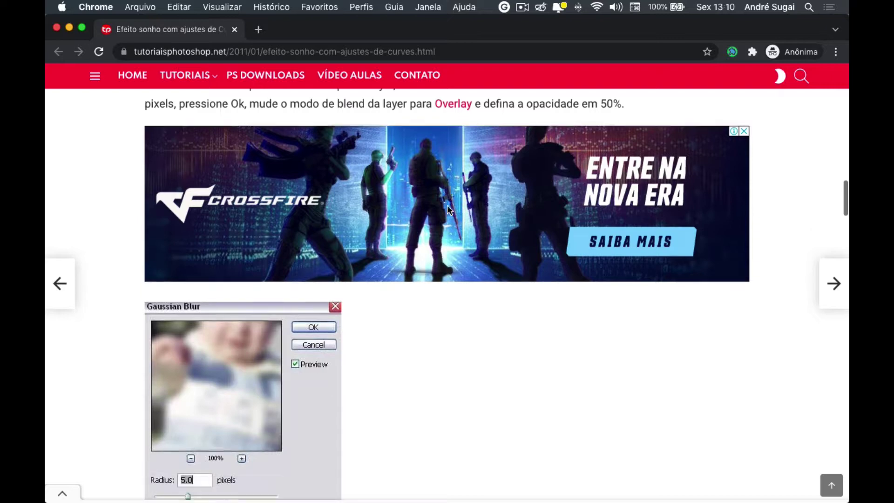
scroll(447, 210, "down", 3)
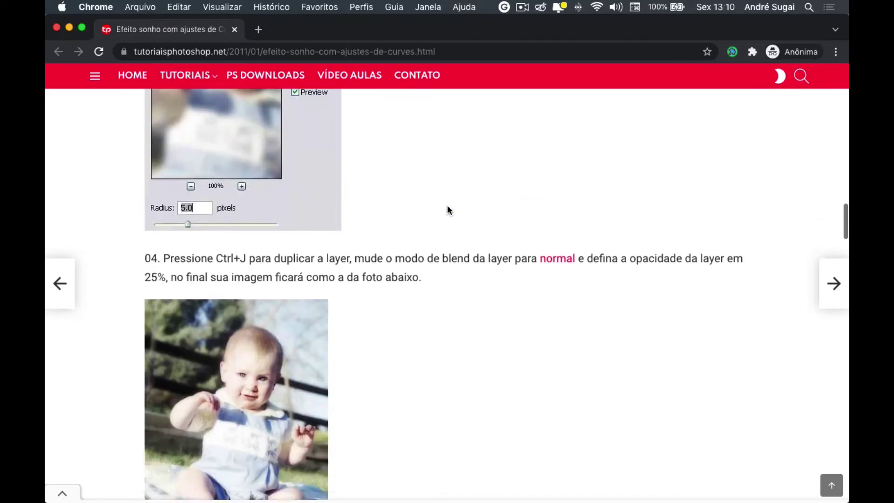
scroll(448, 210, "down", 2)
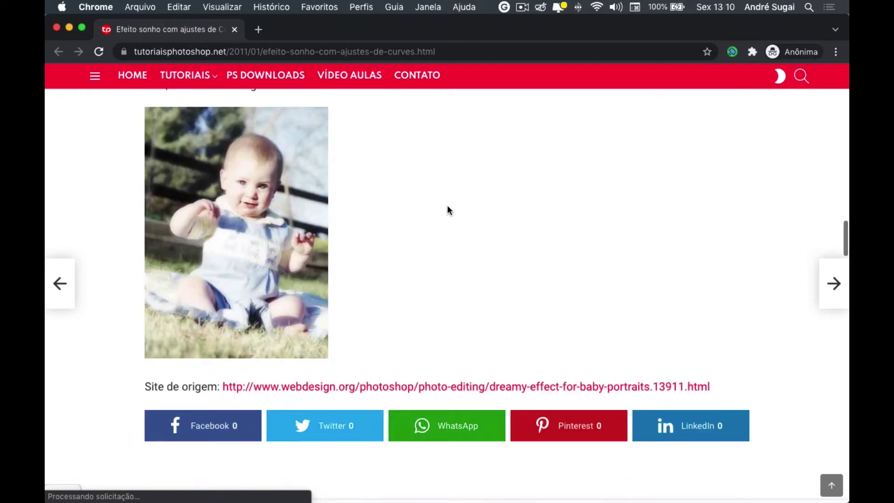
scroll(448, 211, "up", 4)
scroll(448, 211, "up", 12)
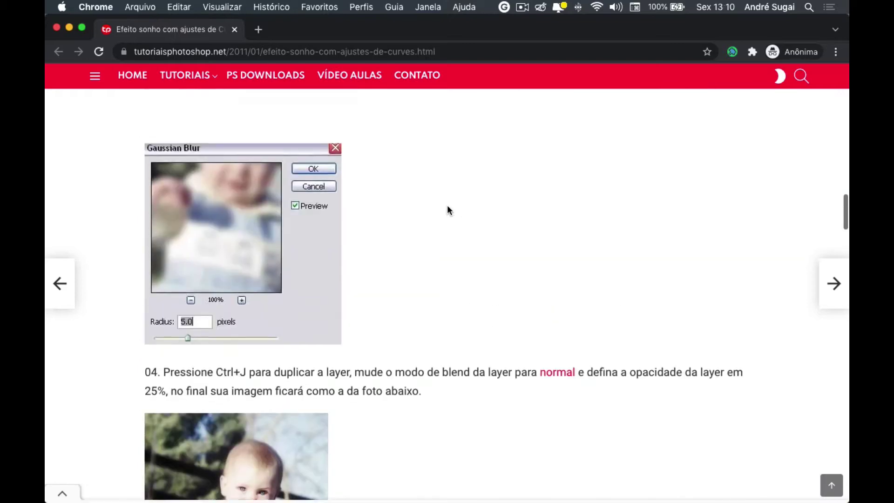
scroll(448, 210, "up", 7)
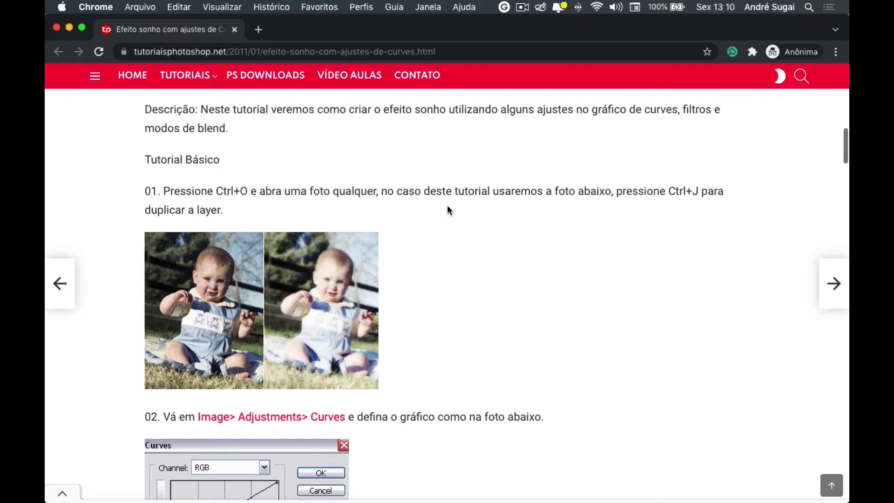
scroll(447, 211, "down", 3)
scroll(448, 210, "up", 2)
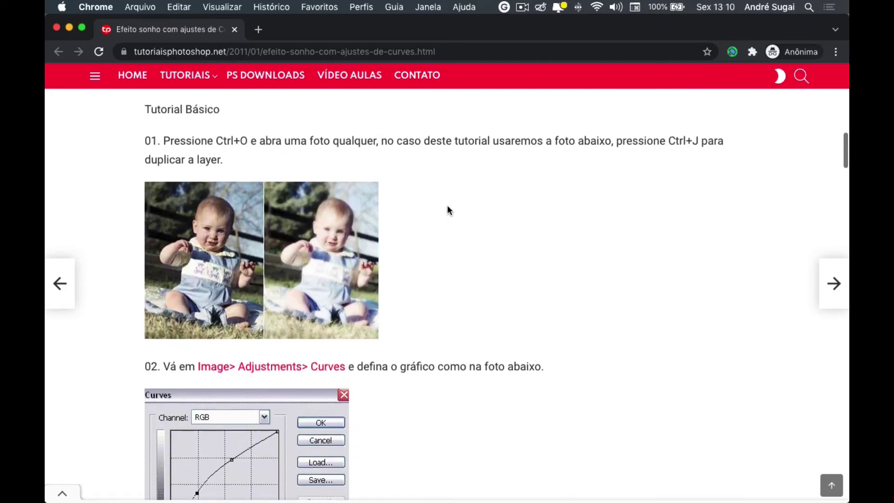
scroll(448, 211, "down", 1)
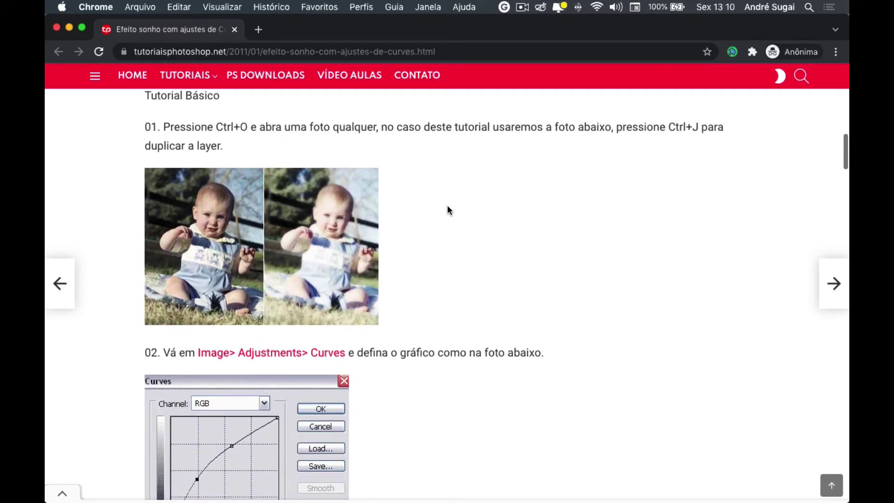
Step: Switch back to Photoshop and delete the Curves adjustment layer and both blurred photo copies, keeping only the unsplash-photo layer
key("ctrl+Right")
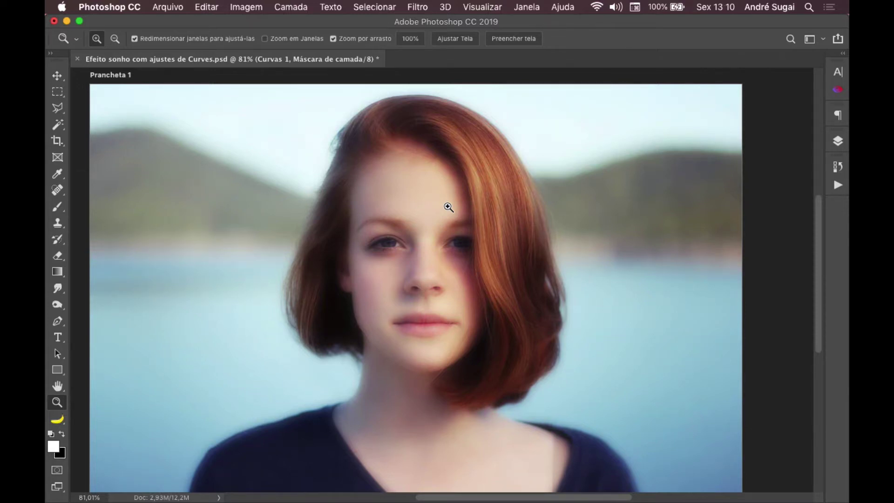
left_click(837, 141)
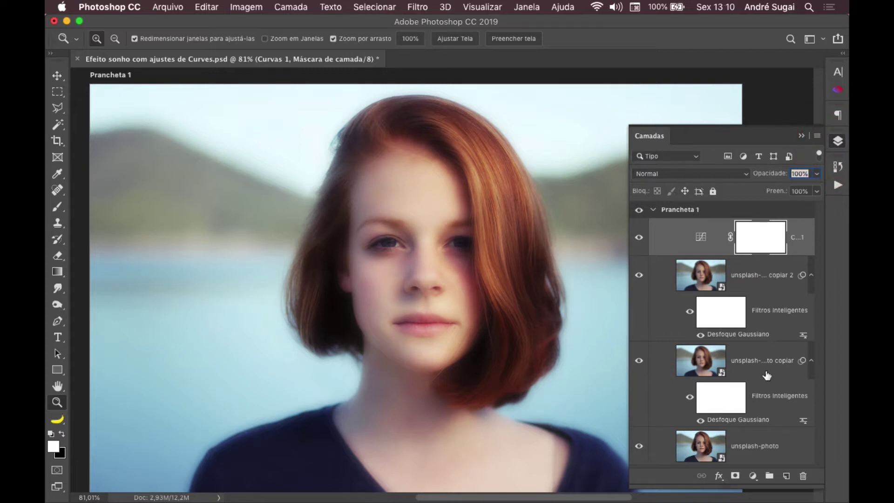
left_click(762, 396, "shift")
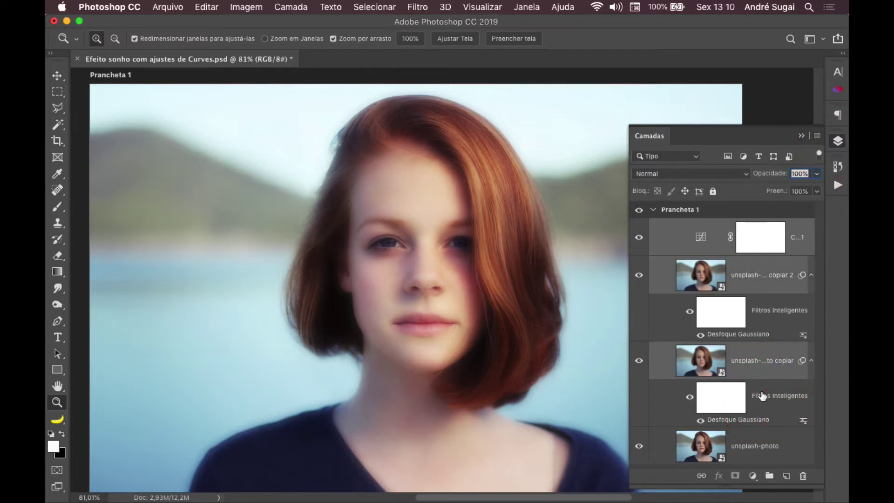
key("Delete")
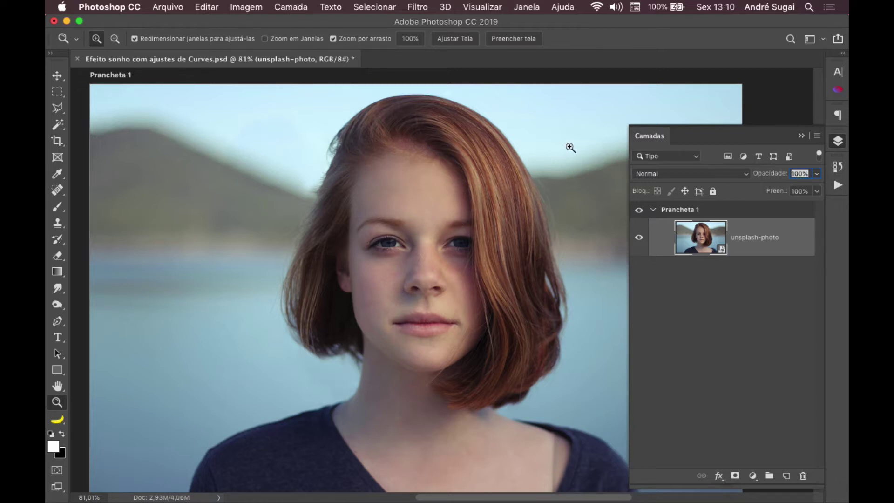
Step: Hide the layer list and show it again
left_click(838, 141)
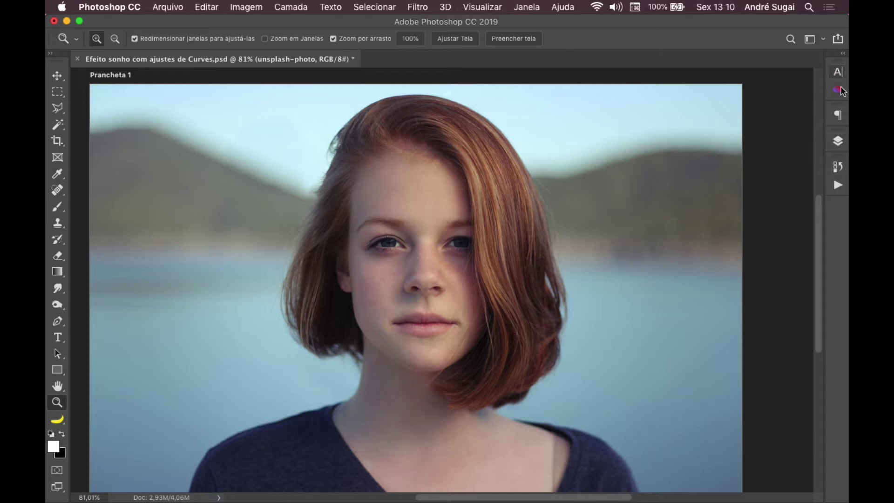
left_click(529, 5)
left_click(536, 146)
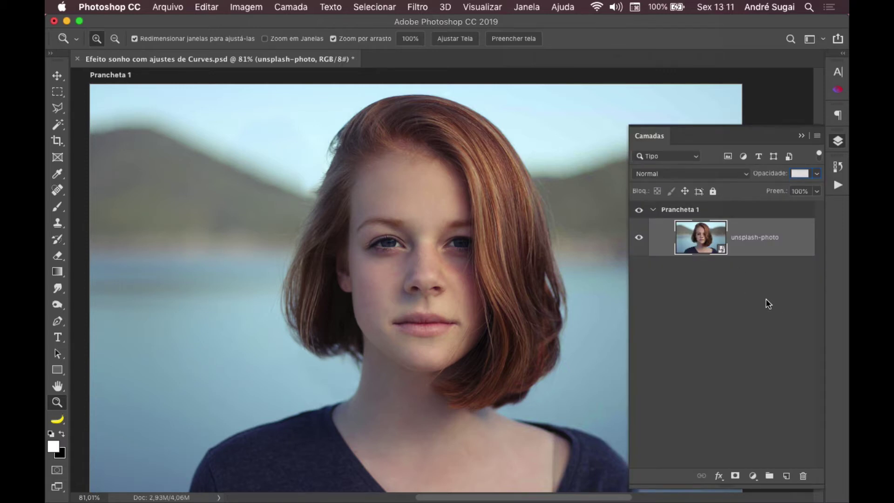
Step: Check step 01 of the tutorial in Chrome, return to Photoshop, shorten the layer list and duplicate the unsplash-photo layer
key("ctrl+Left")
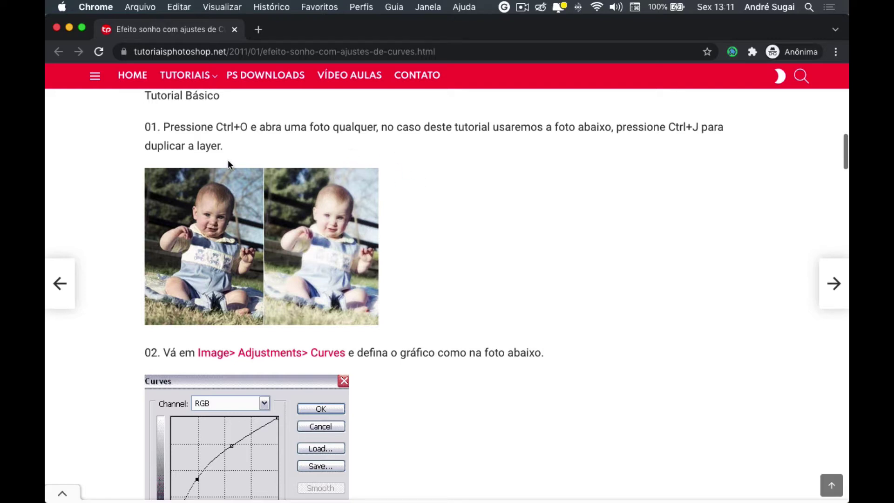
key("ctrl+Right")
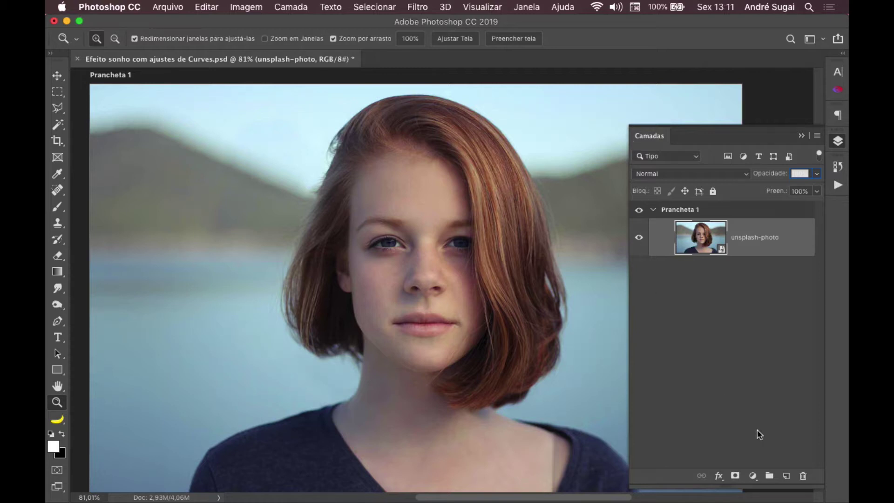
left_click_drag(815, 488, 812, 424)
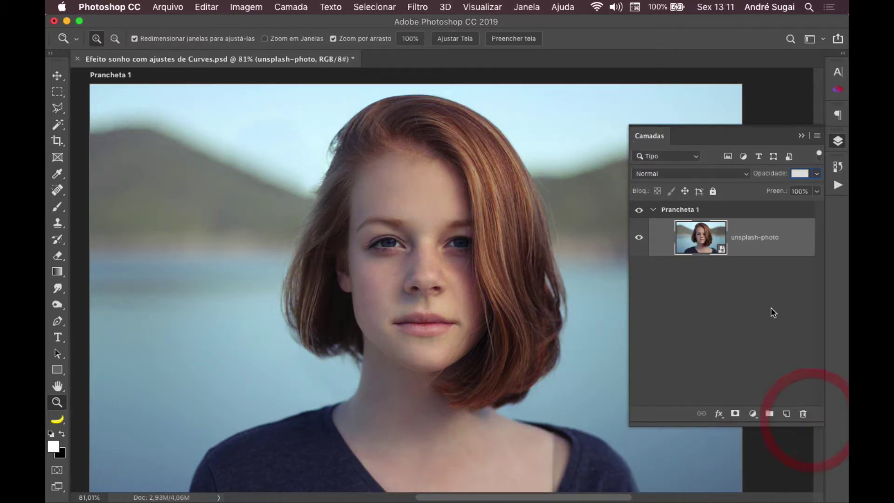
key("super+j")
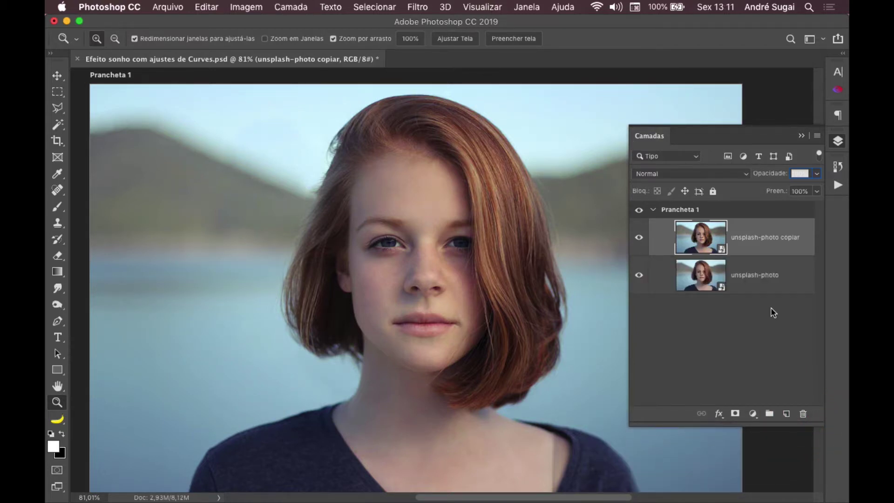
Step: Consult the tutorial's Curves settings in Chrome, return to Photoshop and add a Curves adjustment layer above the copied photo
key("super+Tab")
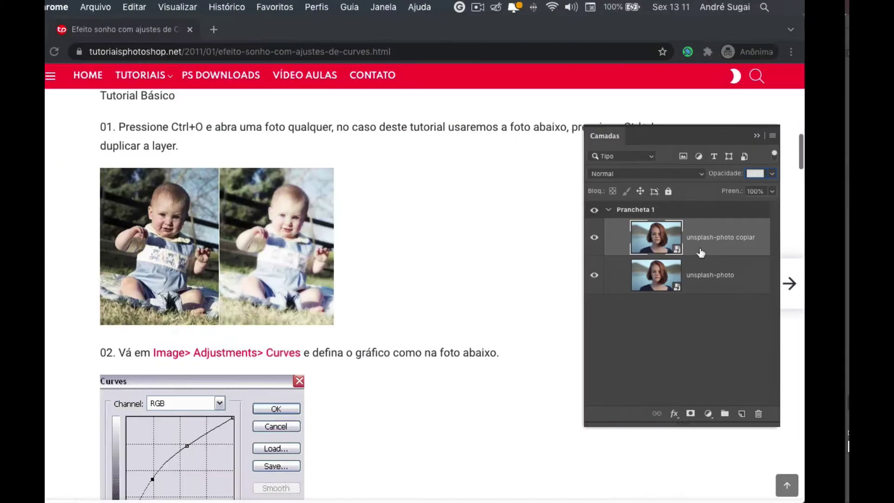
scroll(510, 348, "down", 5)
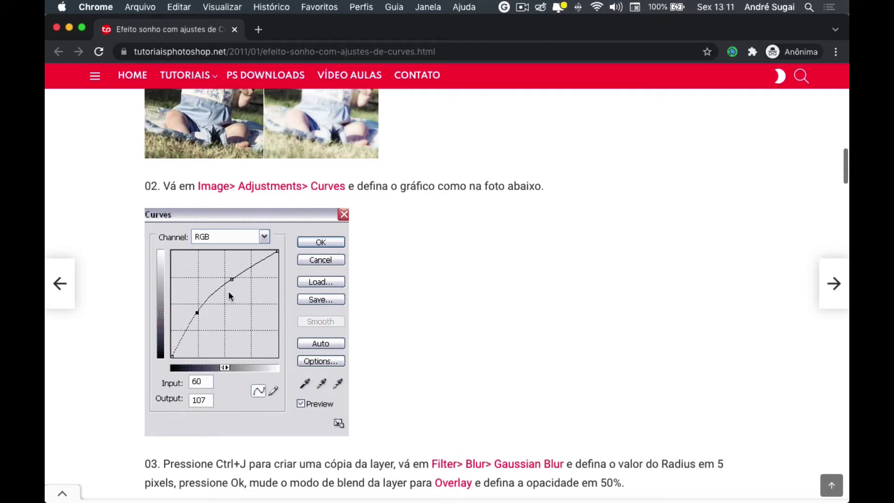
key("super+Tab")
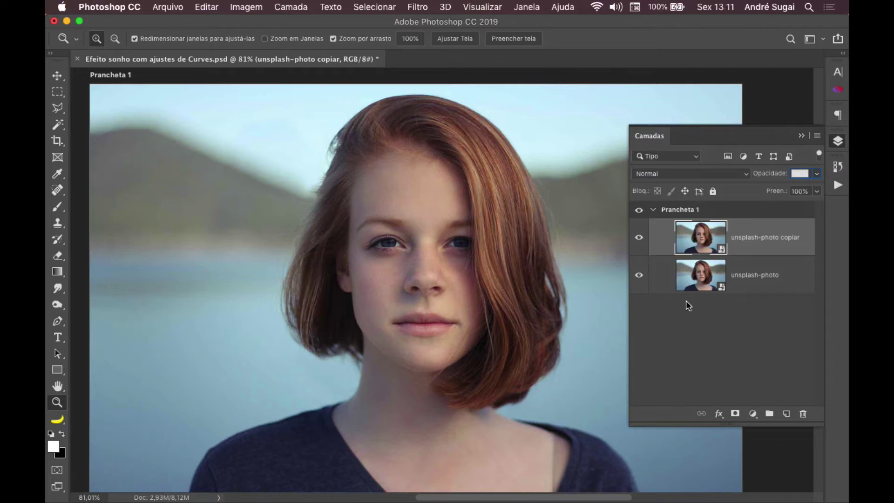
left_click_drag(822, 423, 819, 399)
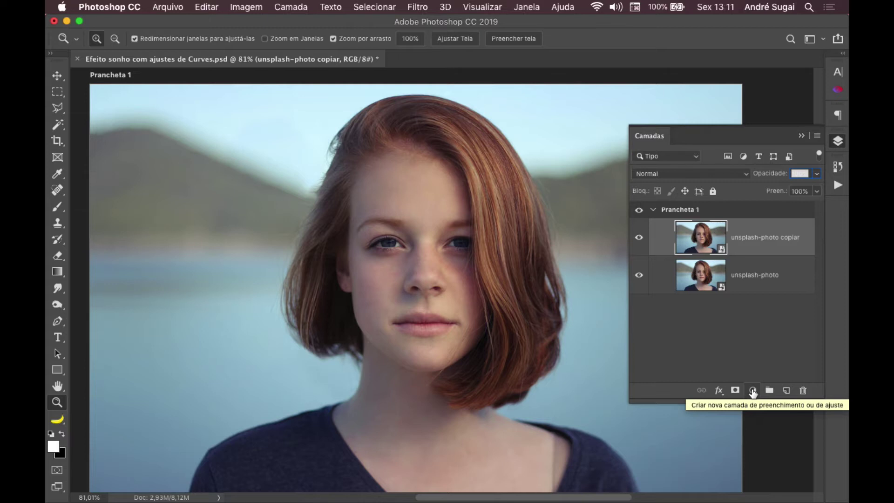
left_click(752, 391)
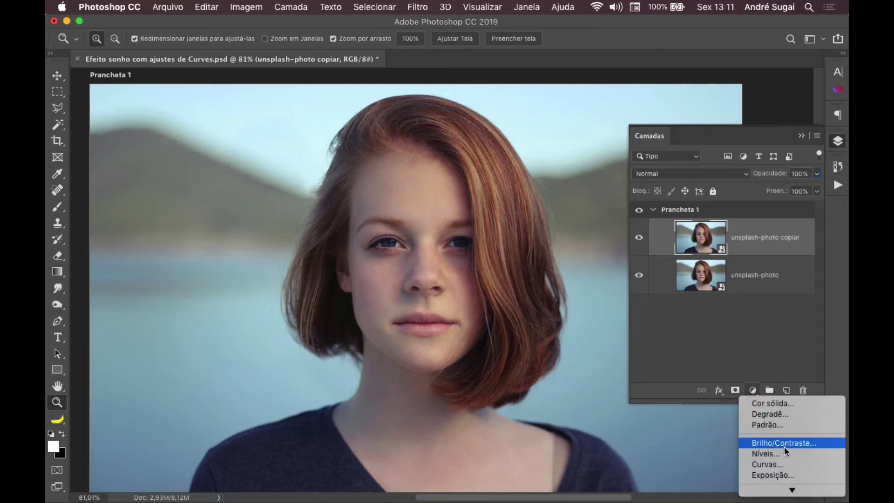
left_click(787, 465)
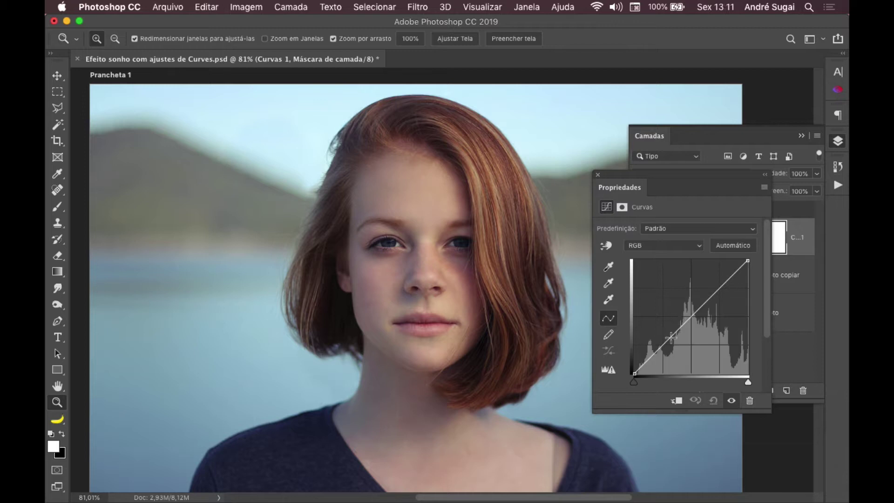
Step: Raise the RGB curve with one point in the shadows and one in the highlights like the tutorial's graph, and close its properties
left_click_drag(671, 337, 664, 331)
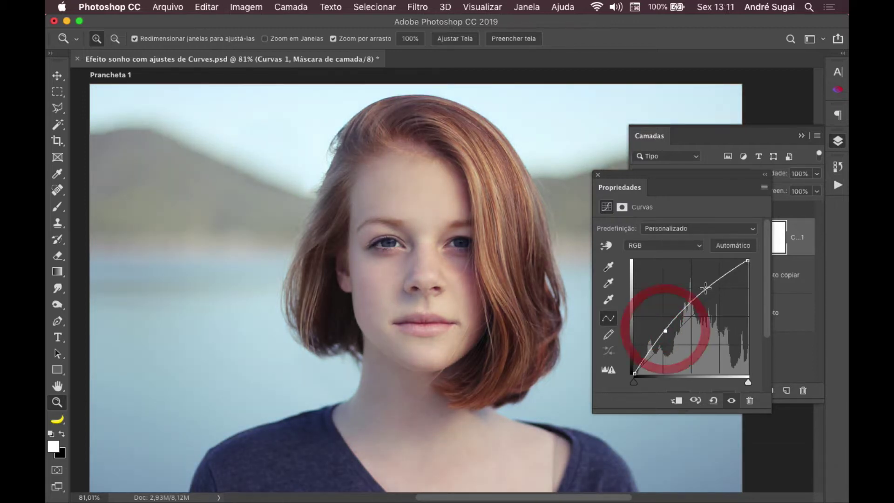
left_click(705, 288)
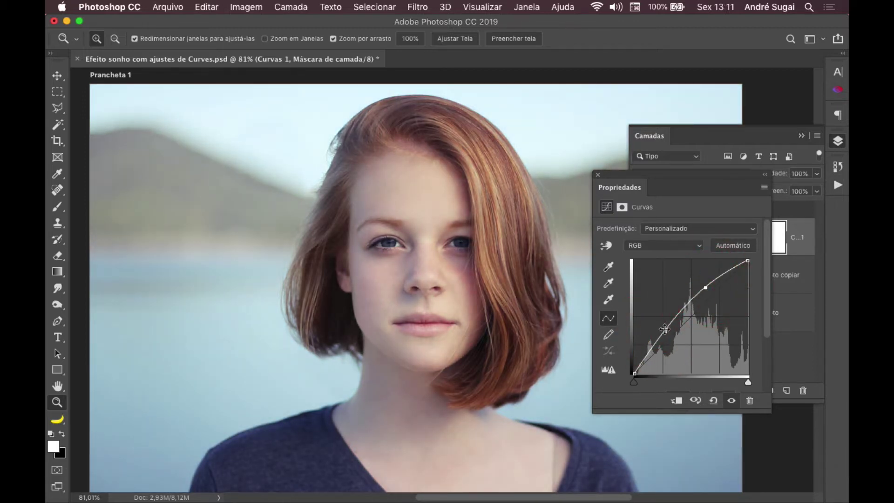
left_click_drag(665, 330, 665, 329)
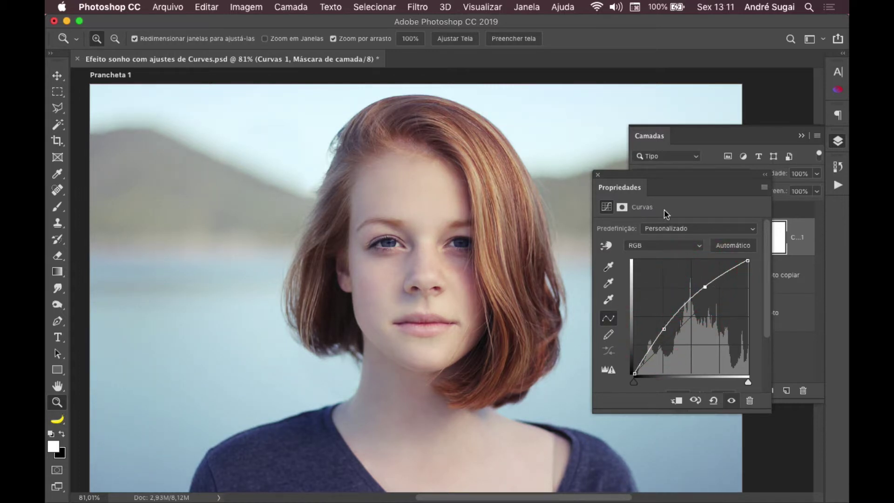
left_click(598, 175)
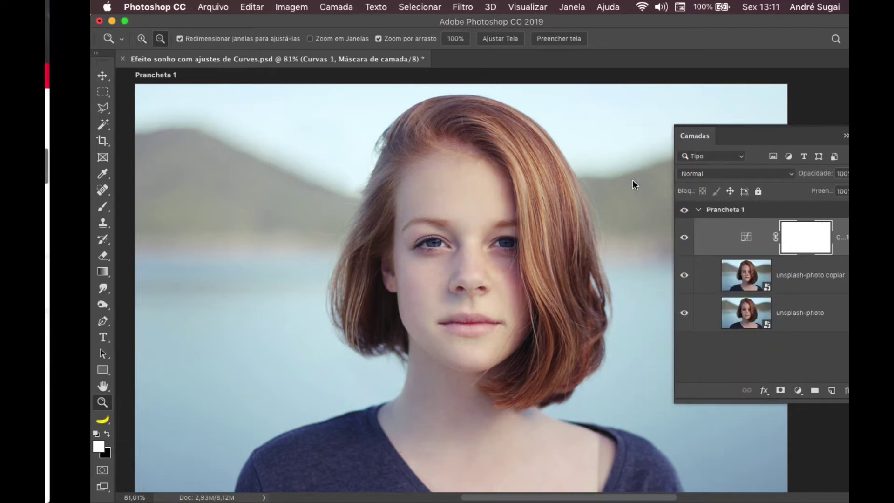
Step: Check step 03 of the tutorial in Chrome, return to Photoshop and duplicate the unsplash-photo copiar layer beneath the Curves adjustment
key("ctrl+Left")
scroll(552, 363, "down", 5)
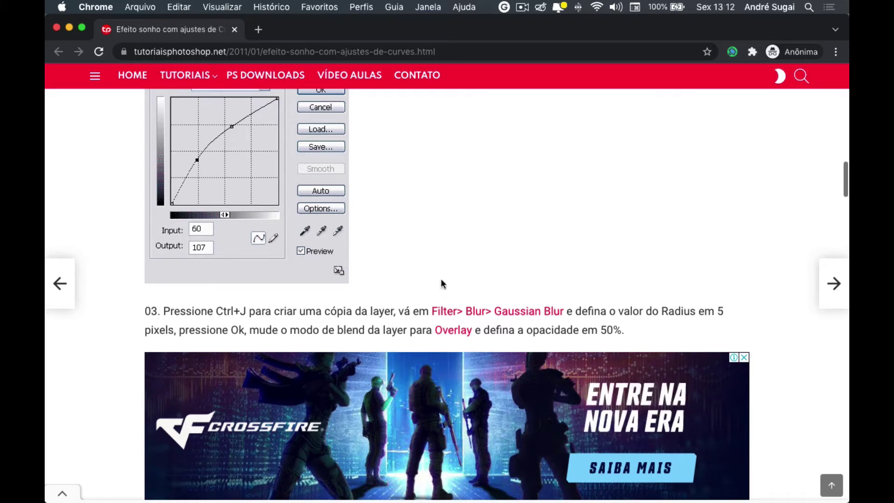
key("ctrl+Right")
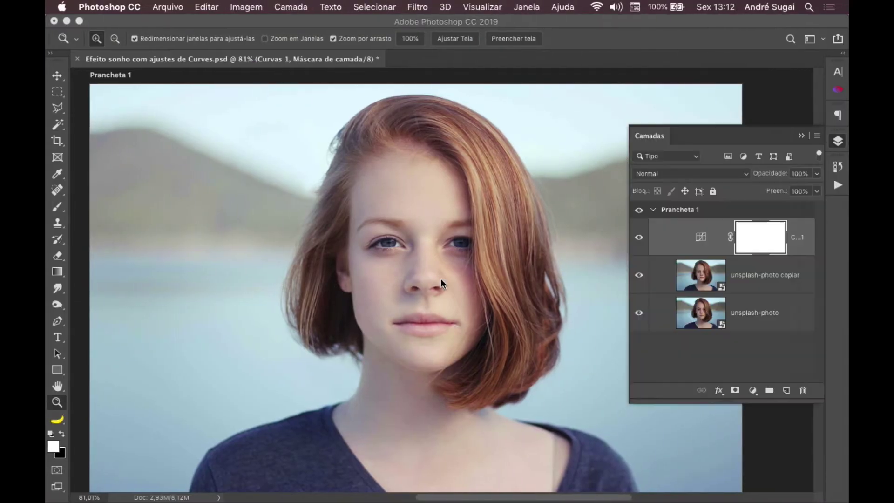
left_click(725, 276)
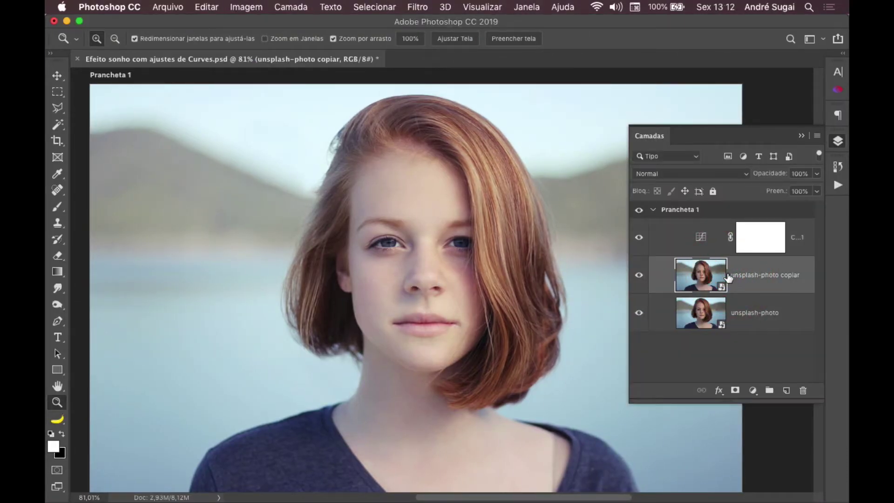
key("super+j")
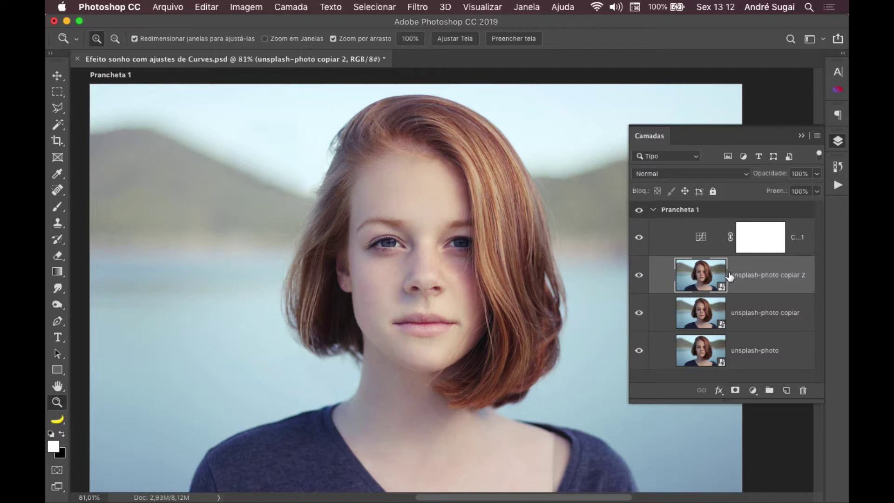
Step: Reread step 02 of the tutorial in Chrome, return to Photoshop and delete the unsplash-photo copiar 2 layer
key("super+Tab")
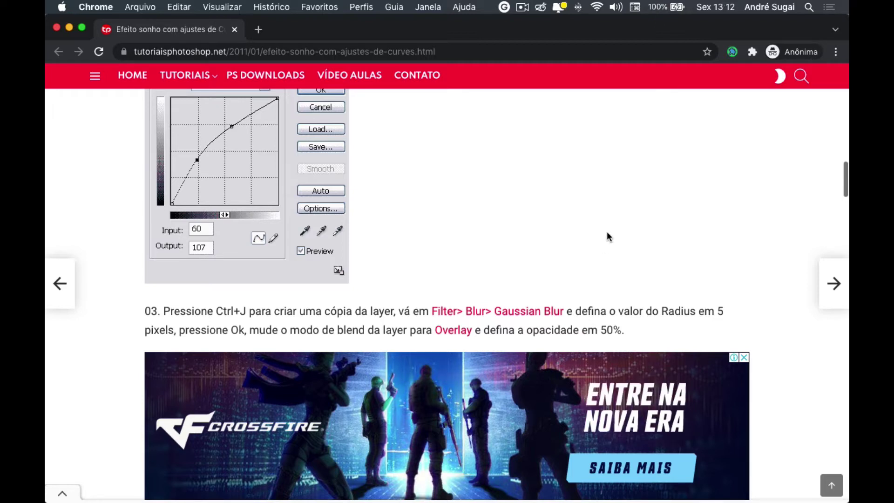
scroll(395, 251, "up", 5)
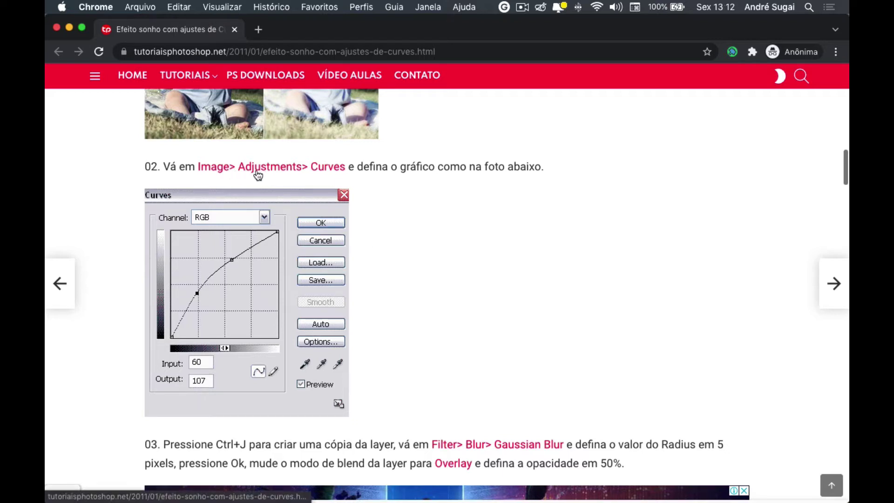
key("ctrl+Right")
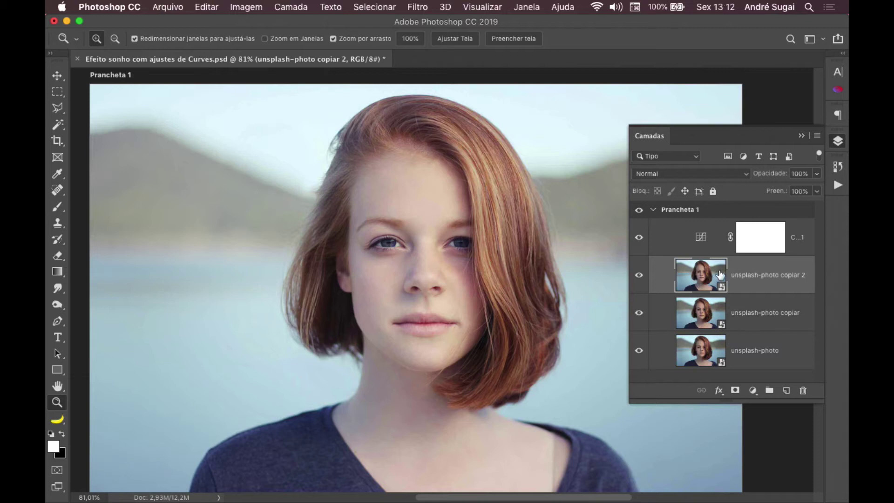
key("Delete")
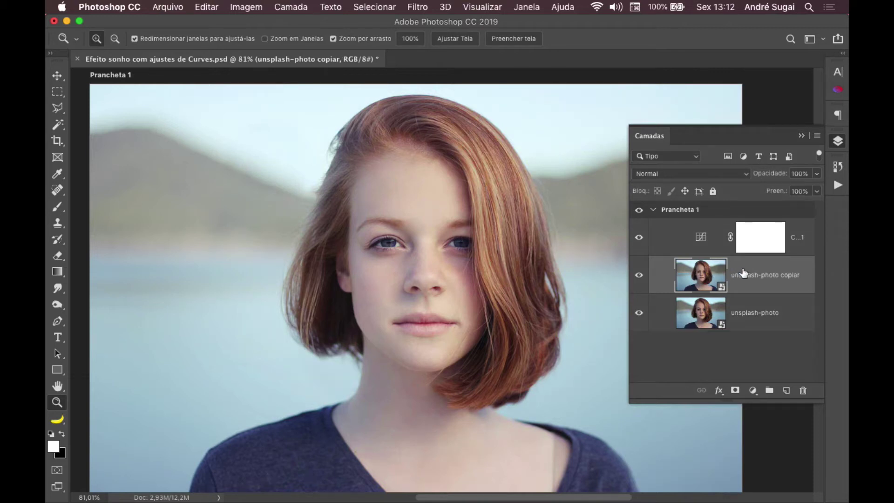
Step: Review the Curves adjustment layer's graph, compare it with the tutorial's Curves graph in Chrome and return to Photoshop
left_click(704, 239)
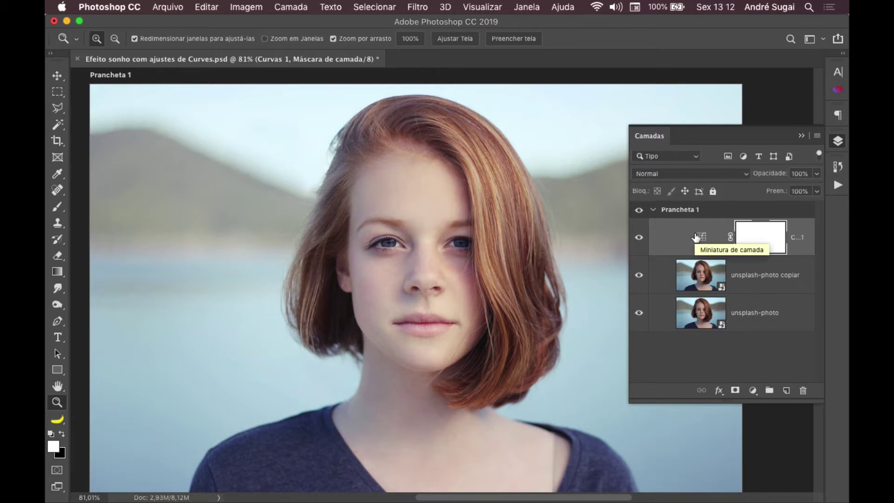
key("alt")
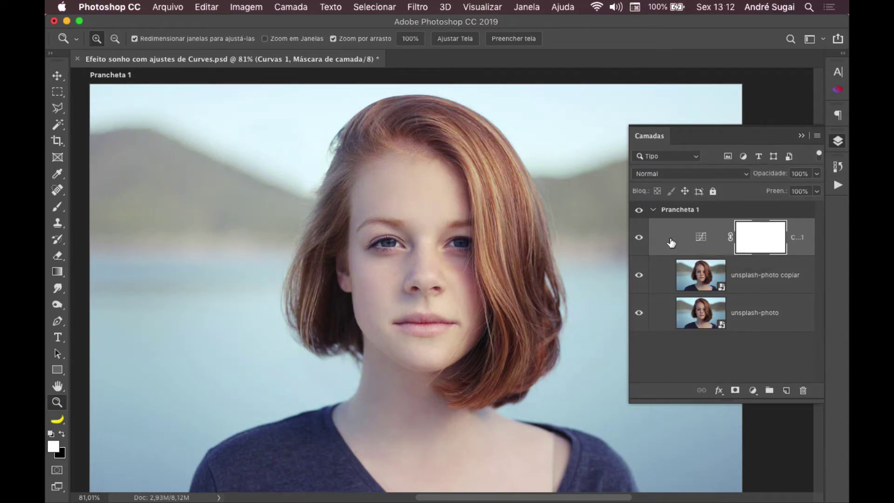
double_click(701, 240)
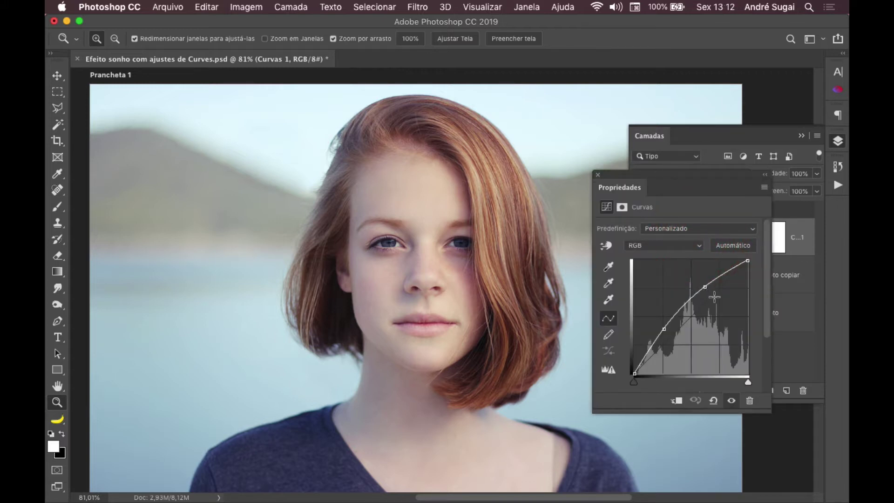
left_click(598, 175)
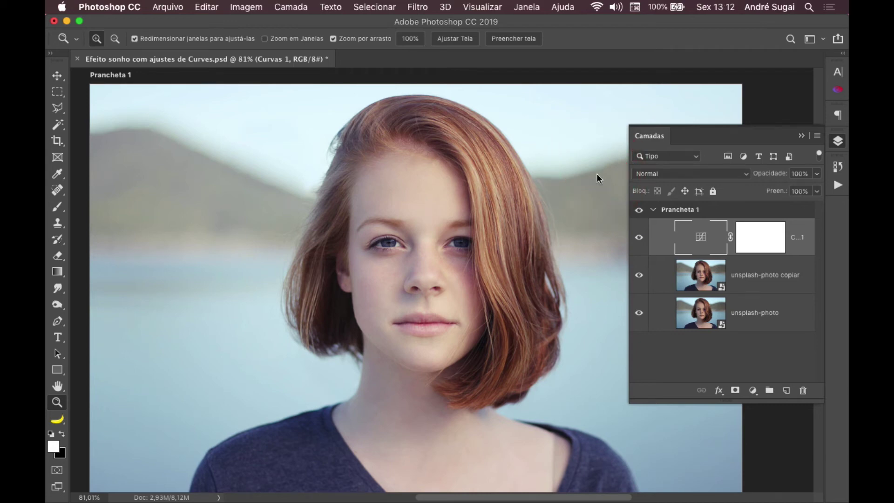
key("ctrl+Left")
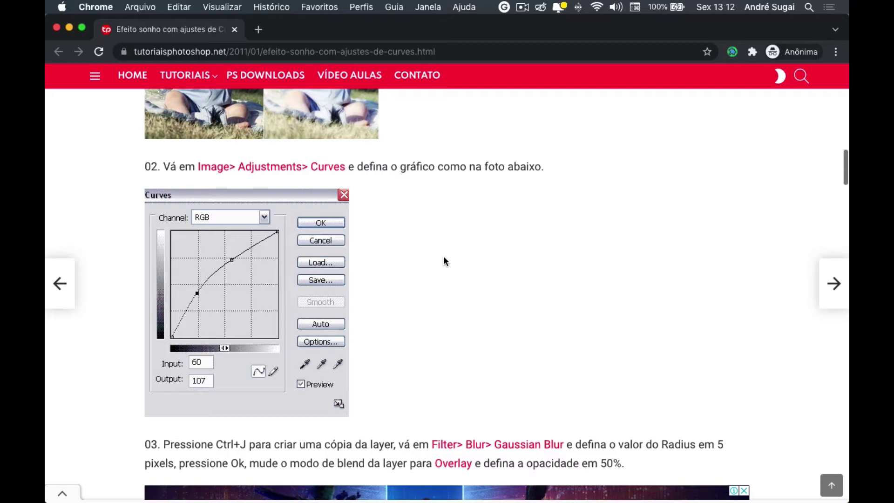
key("ctrl+Right")
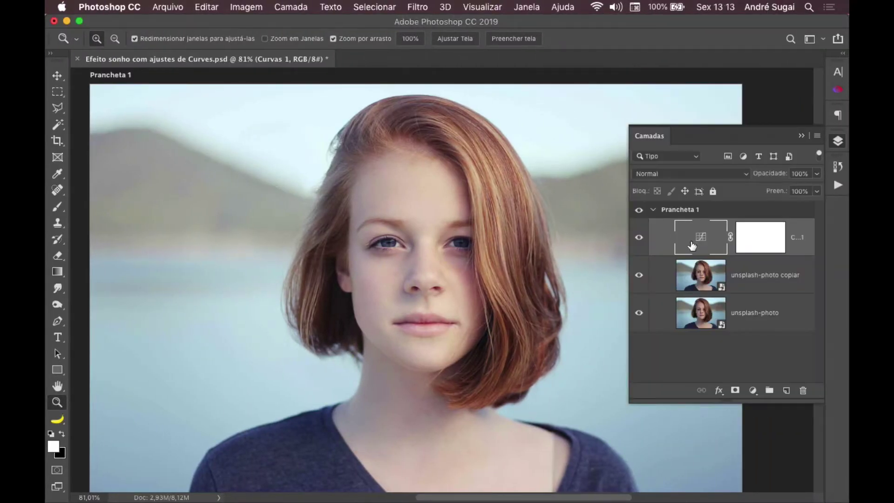
Step: Hide the Curves adjustment layer and apply Curves directly to unsplash-photo copiar, with points at about input 71, output 102 and input 156, output 190
left_click(639, 238)
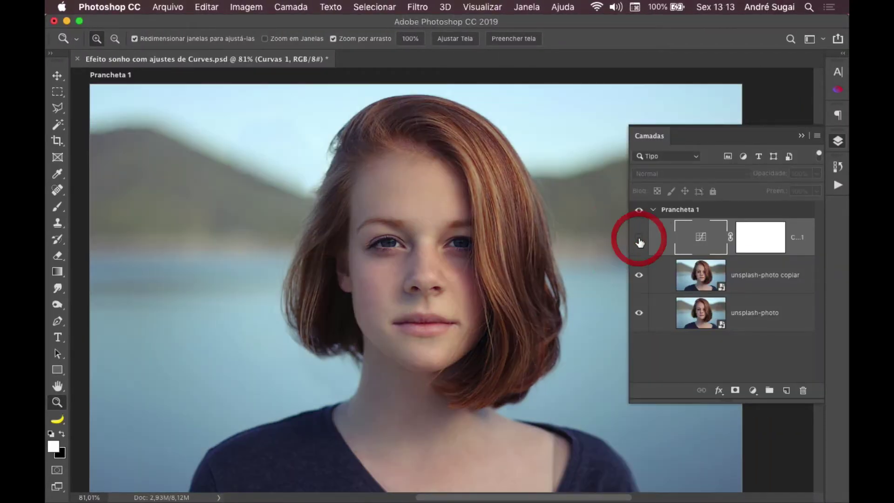
left_click(708, 272)
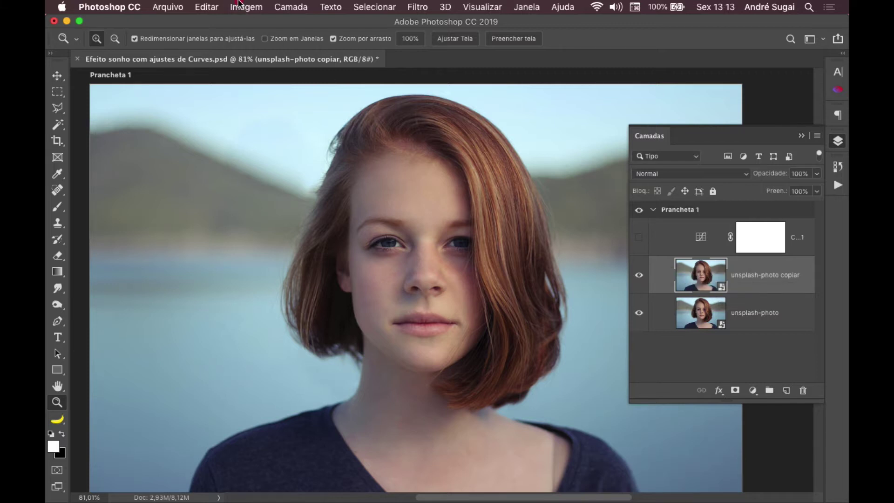
left_click(239, 5)
mouse_move(250, 42)
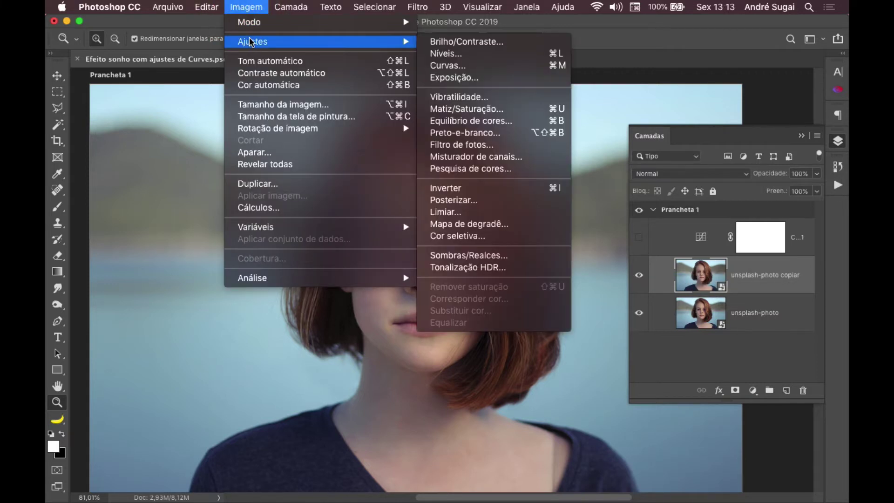
left_click(479, 66)
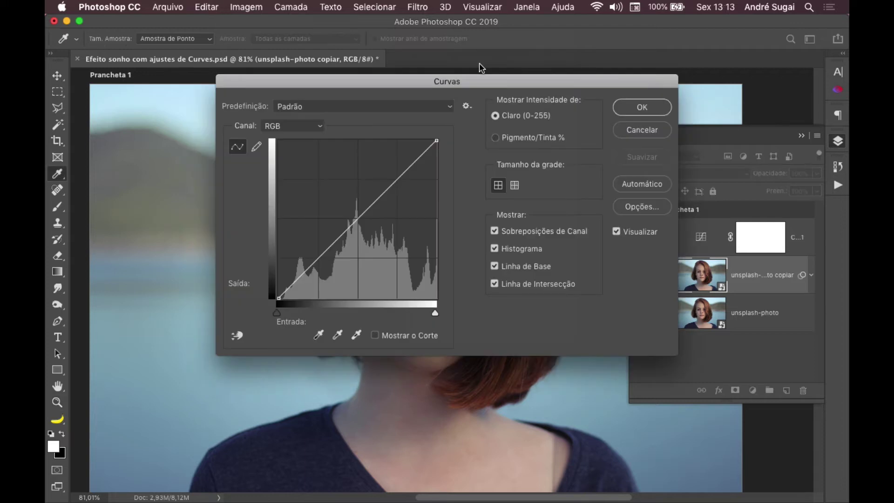
left_click_drag(327, 248, 328, 238)
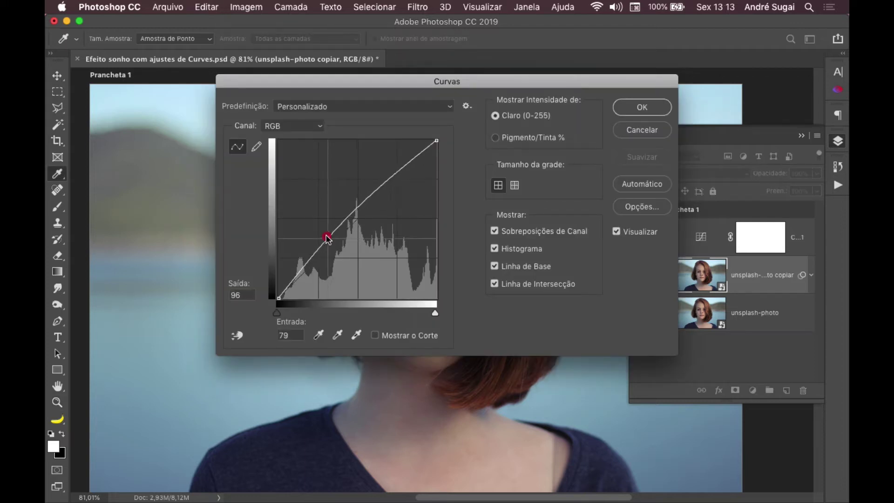
left_click_drag(378, 182, 374, 180)
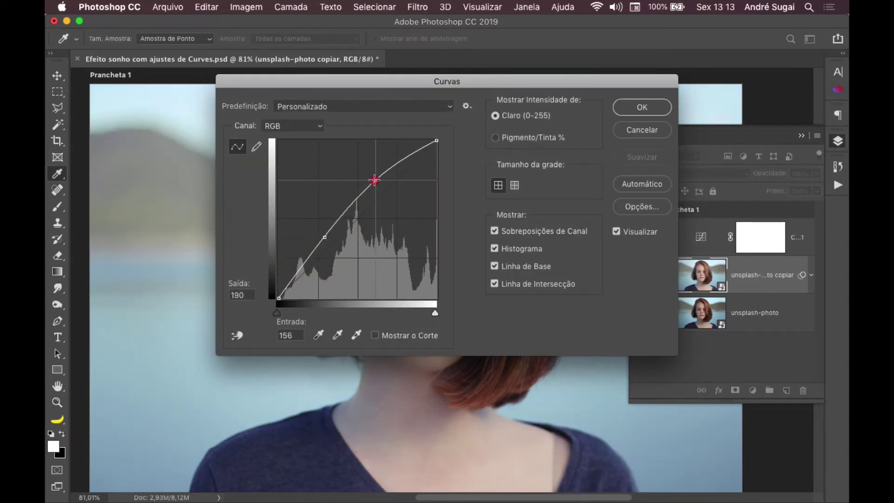
left_click_drag(324, 237, 322, 235)
left_click(644, 109)
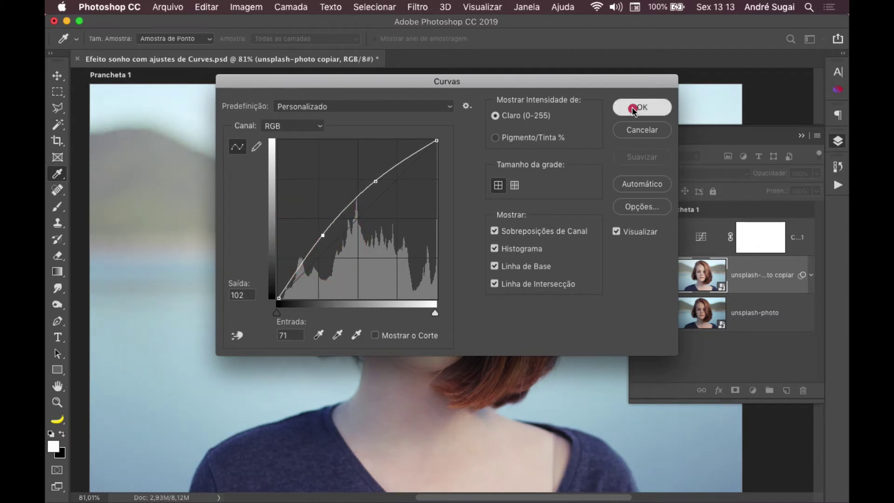
Step: Inspect the settings of the Curves smart filter on unsplash-photo copiar and close them without changes
key("z")
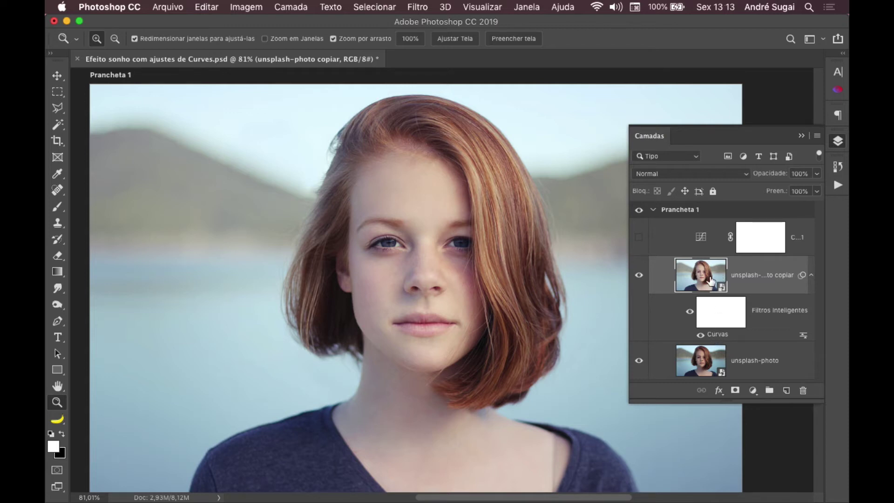
double_click(721, 335)
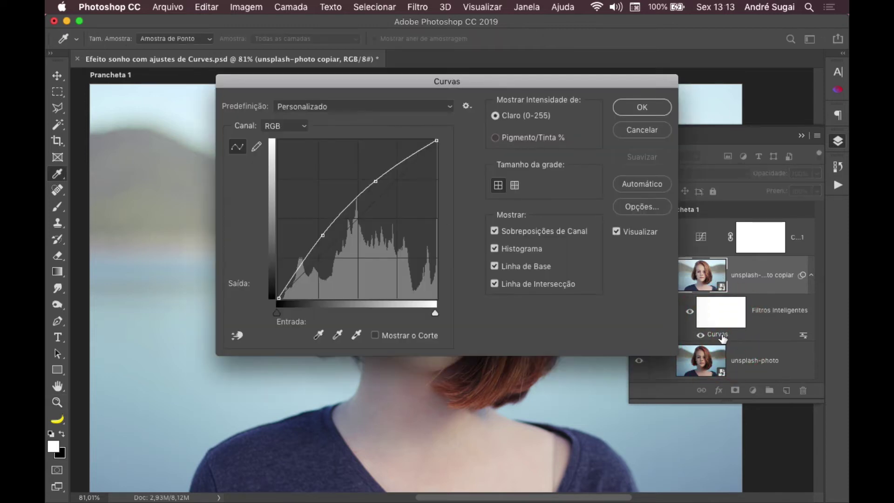
left_click(642, 129)
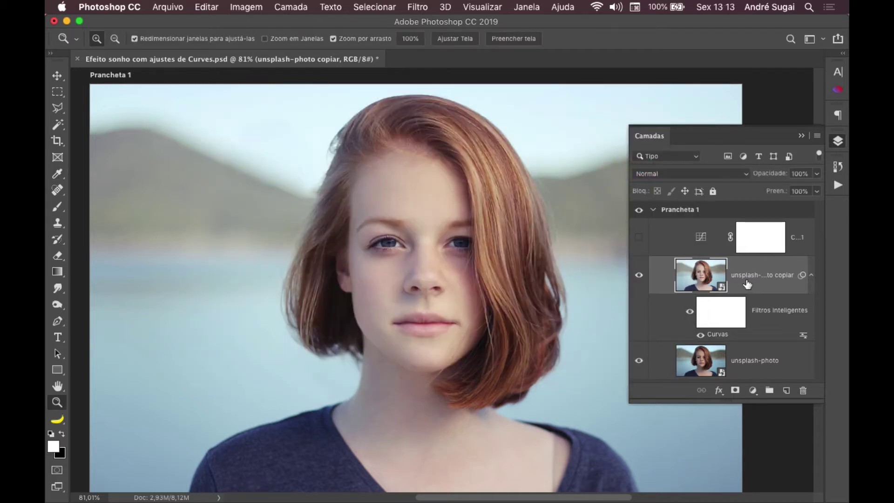
Step: Duplicate the unsplash-photo layer, move the duplicate above unsplash-photo copiar and rasterize it
left_click(749, 360)
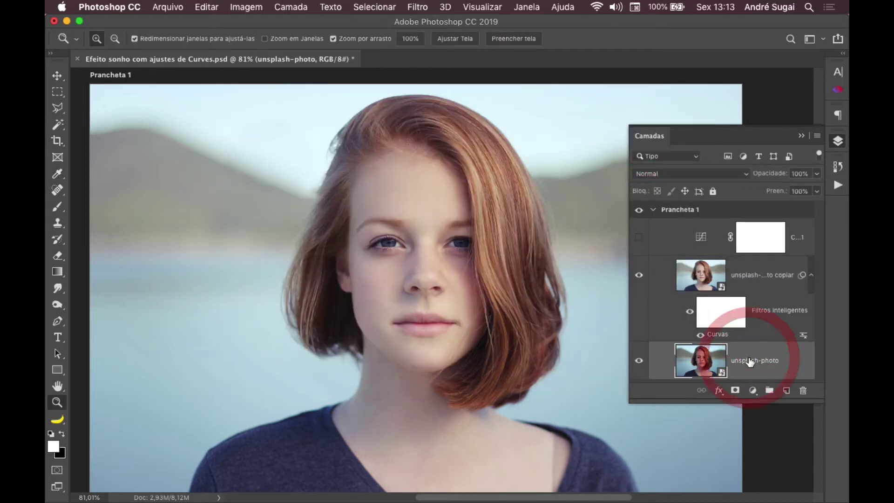
key("super+j")
left_click_drag(749, 360, 744, 257)
right_click(743, 261)
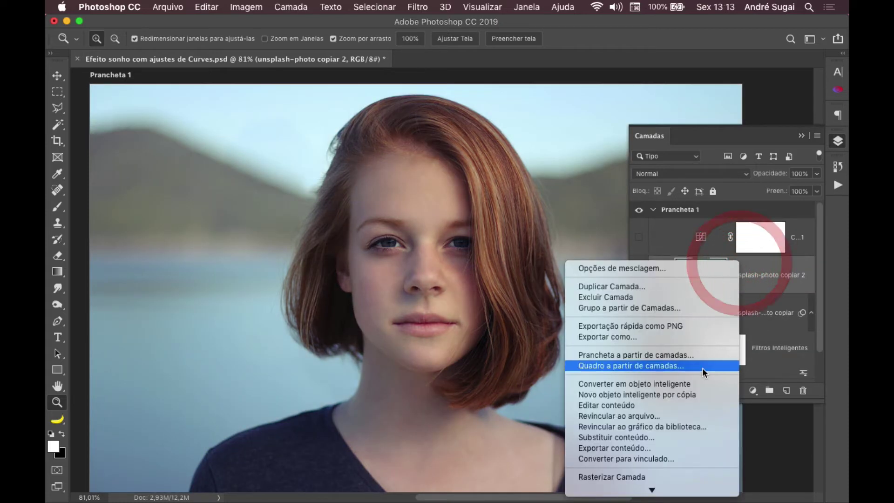
left_click(699, 476)
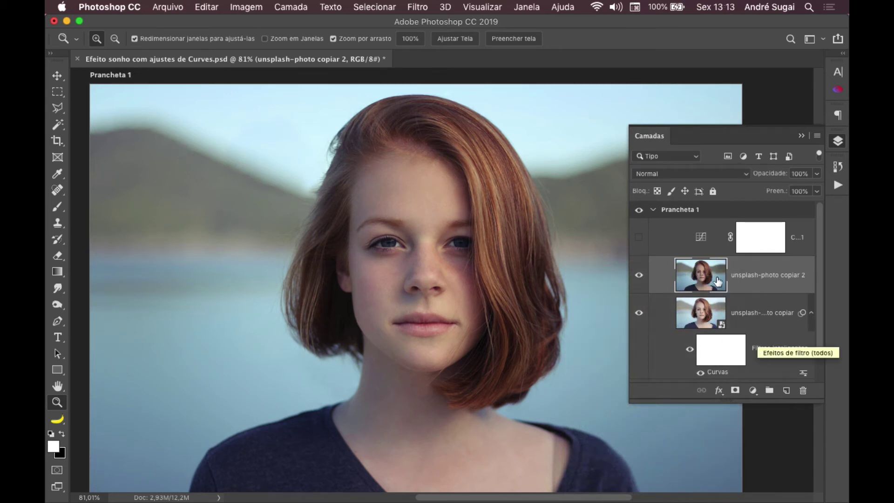
Step: Apply Curves to the rasterized unsplash-photo copiar 2 layer, raising the RGB curve with one point in the shadows and one in the highlights
left_click(251, 5)
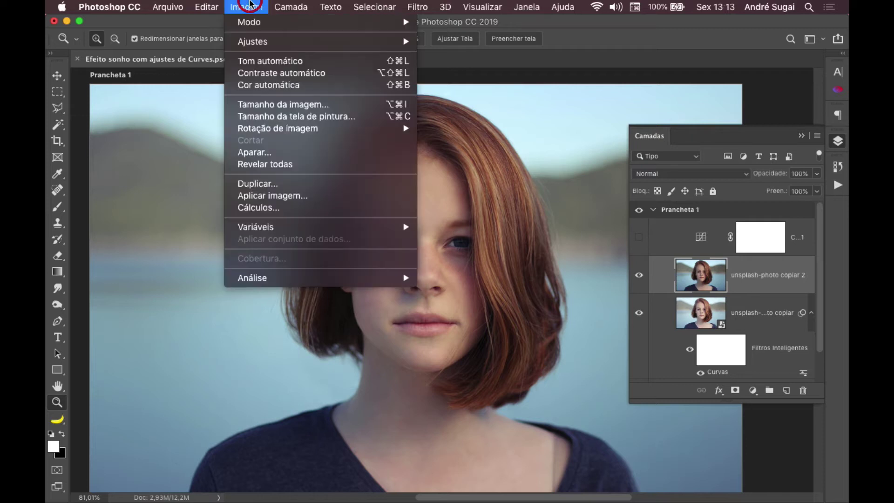
mouse_move(251, 44)
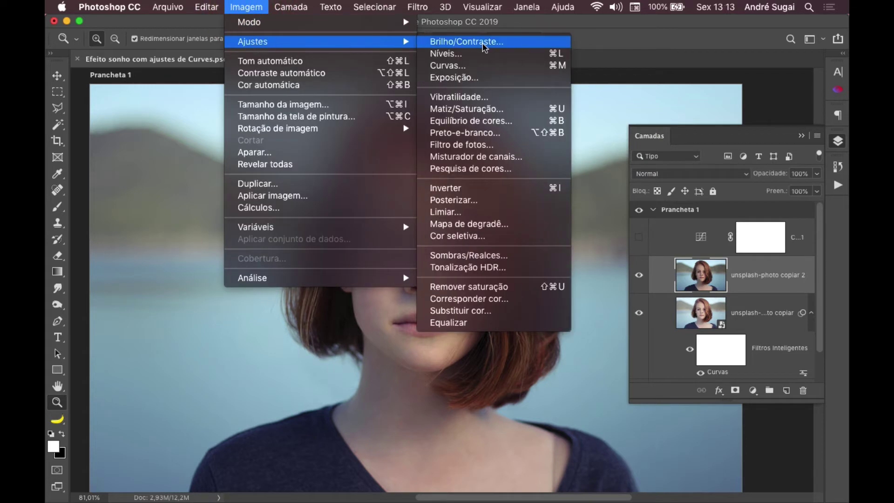
left_click(476, 66)
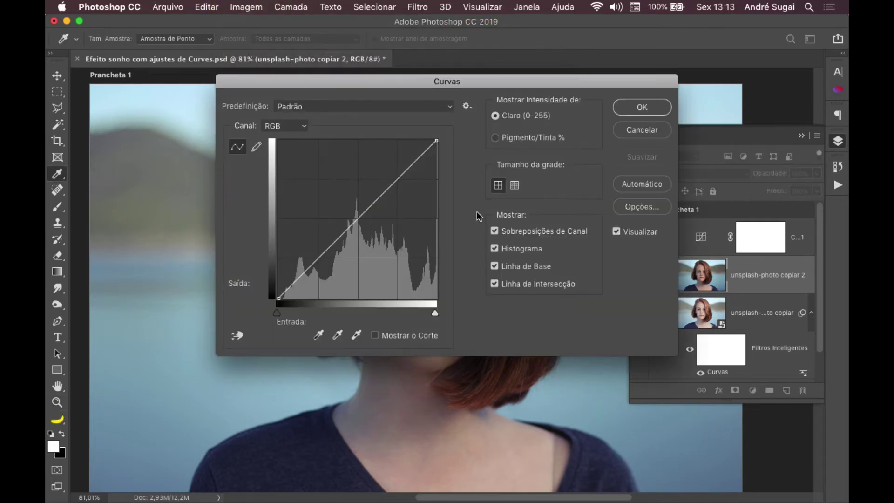
left_click_drag(324, 252, 325, 237)
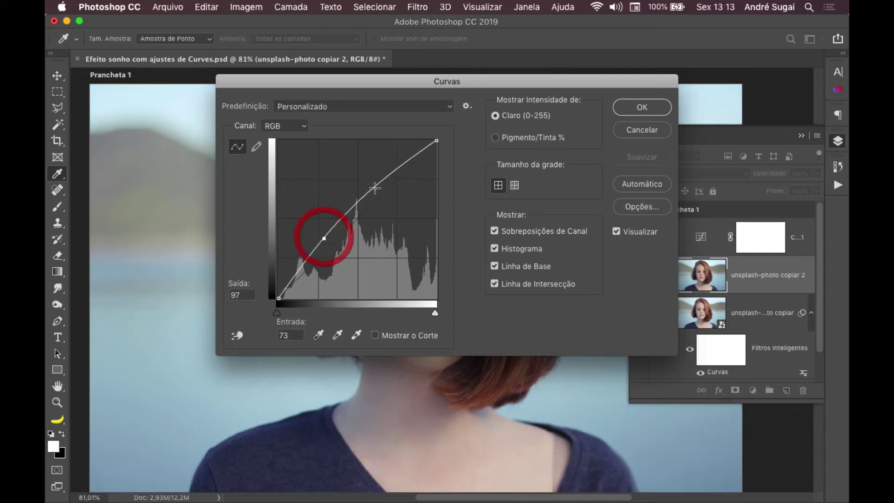
left_click(377, 183)
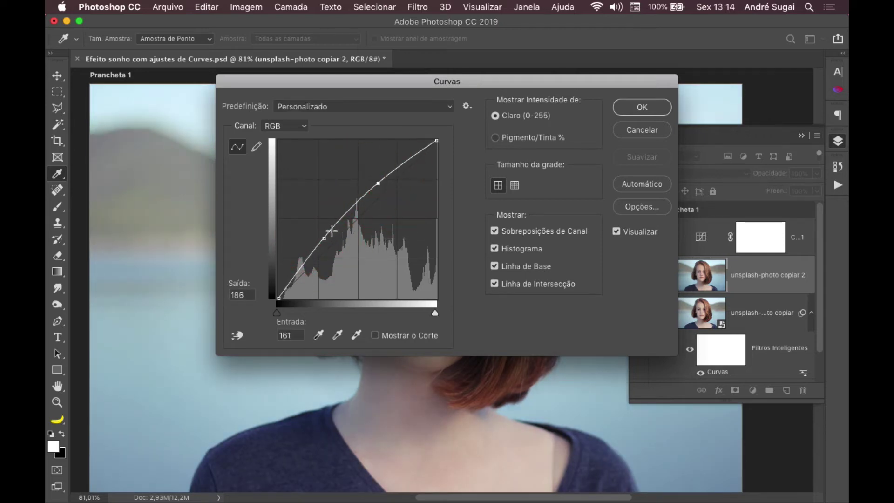
left_click_drag(324, 239, 320, 235)
left_click_drag(378, 182, 378, 181)
left_click(639, 108)
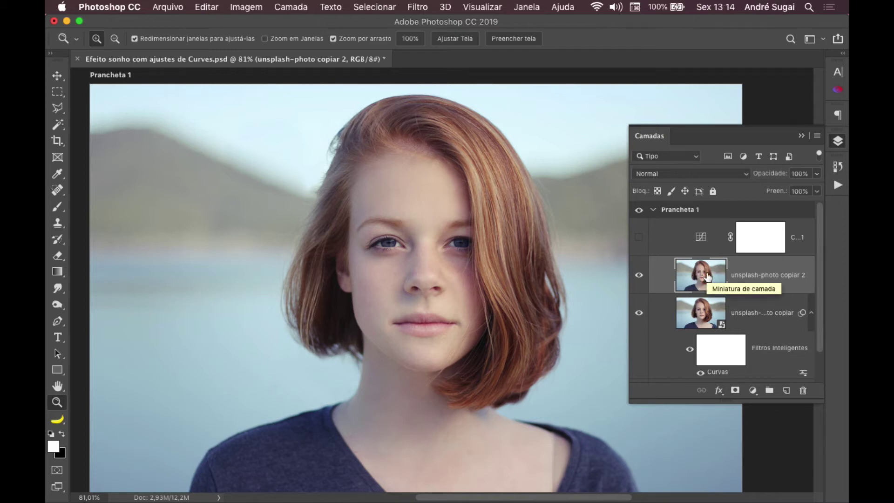
Step: Delete the rasterized unsplash-photo copiar 2 layer and the hidden Curves adjustment layer
key("Delete")
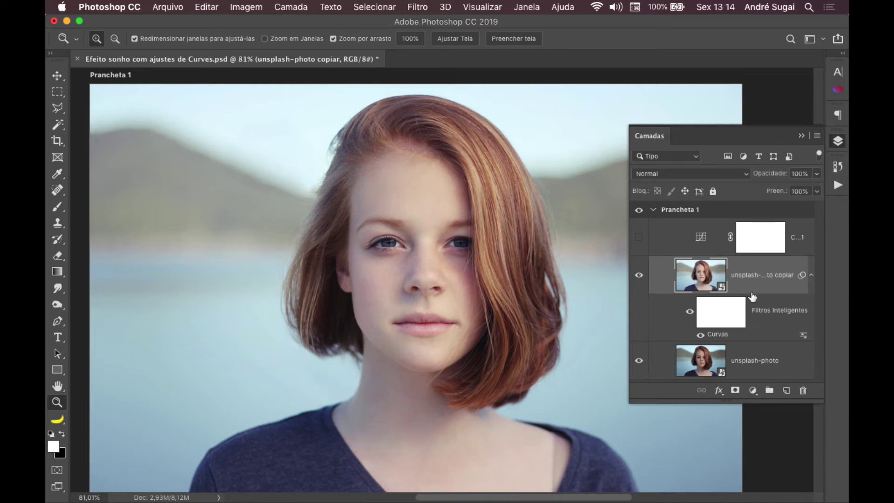
left_click(710, 240)
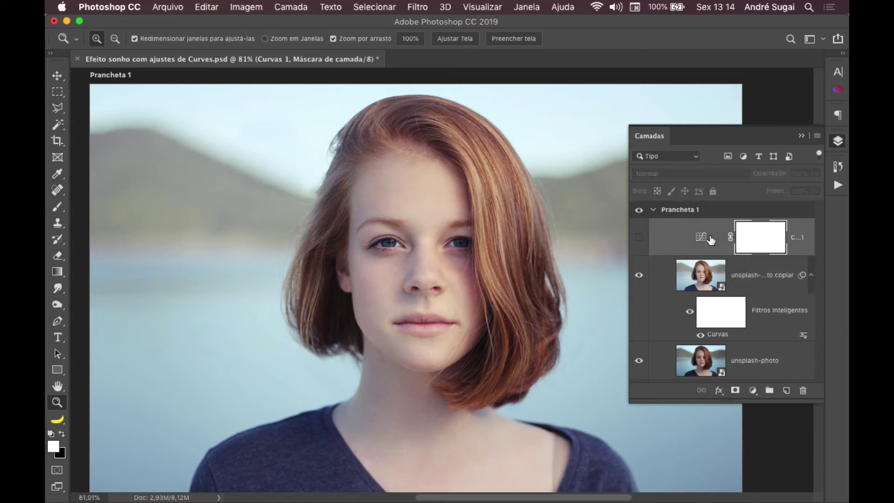
key("Delete")
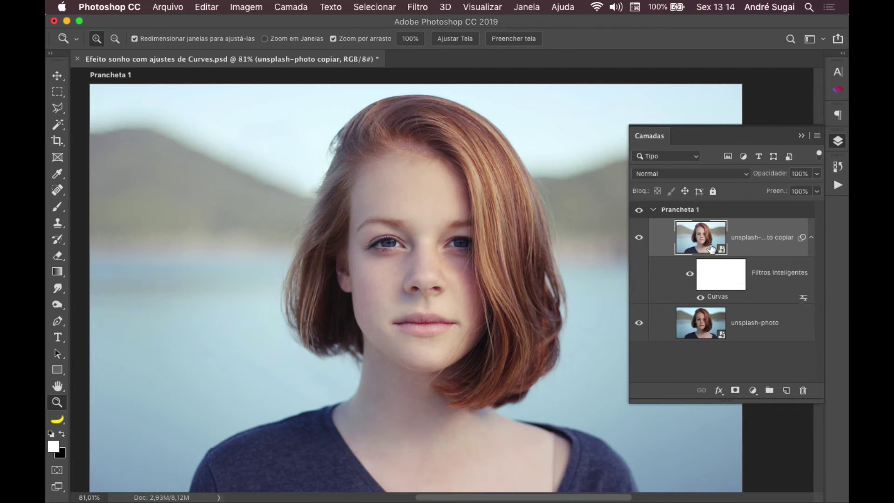
Step: Check the Curves smart filter's settings without changing them and duplicate the unsplash-photo copiar layer together with its filter
double_click(722, 298)
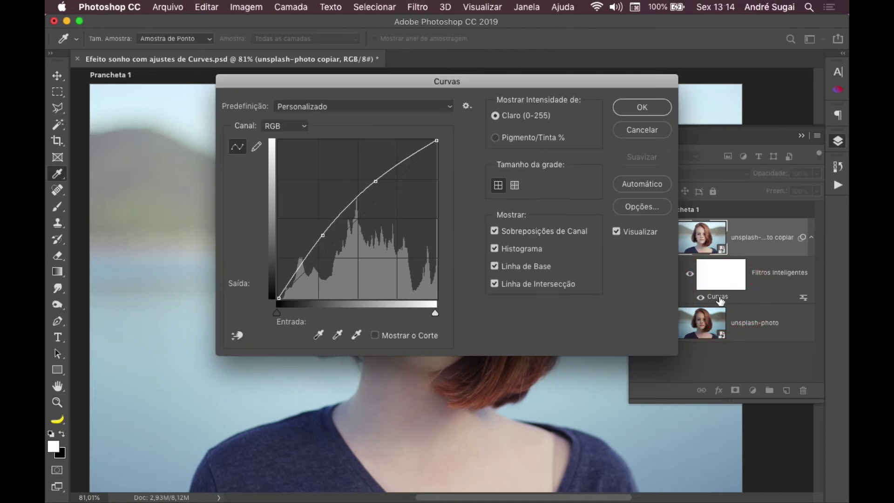
left_click(650, 131)
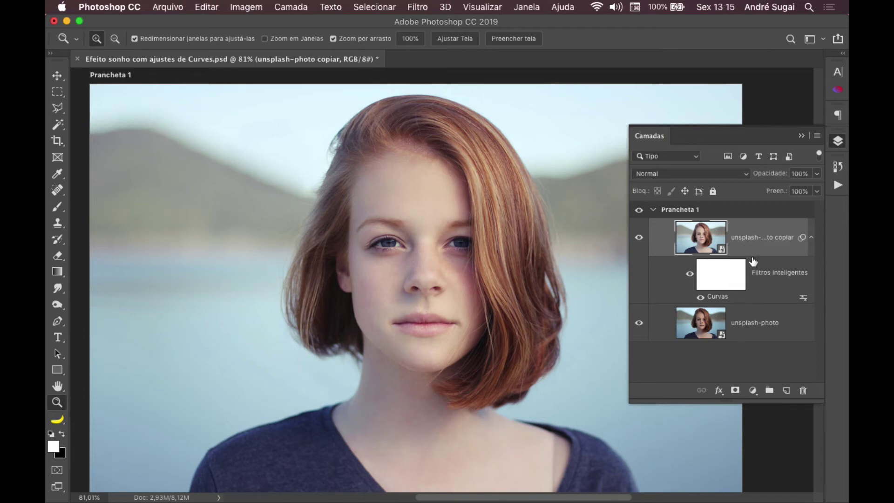
key("super+j")
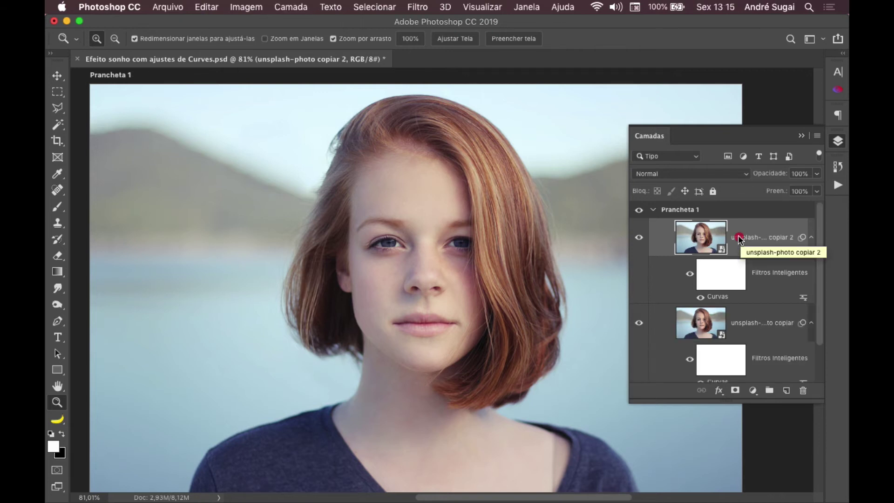
Step: Rasterize the unsplash-photo copiar 2 layer and convert it back into a smart object
right_click(742, 238)
left_click(650, 449)
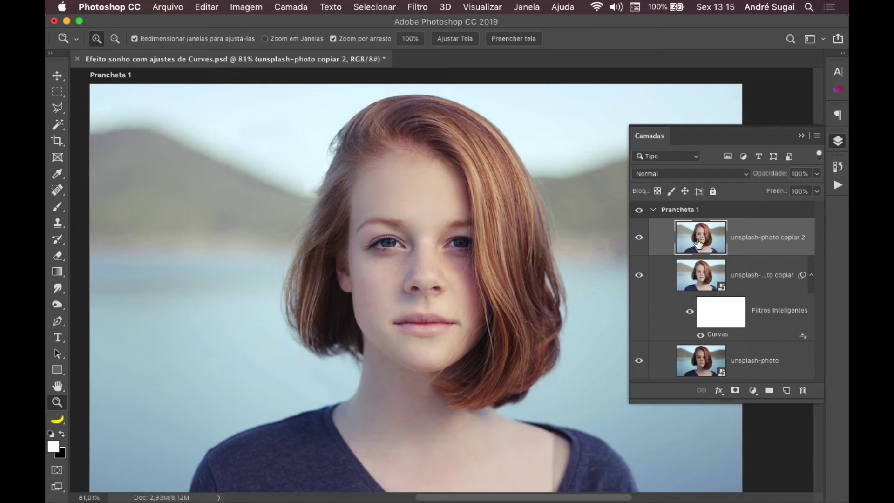
right_click(743, 230)
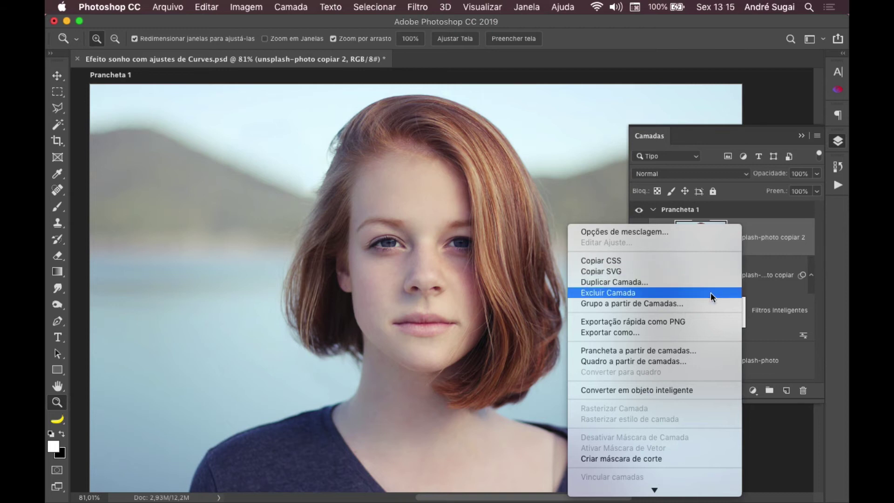
left_click(640, 392)
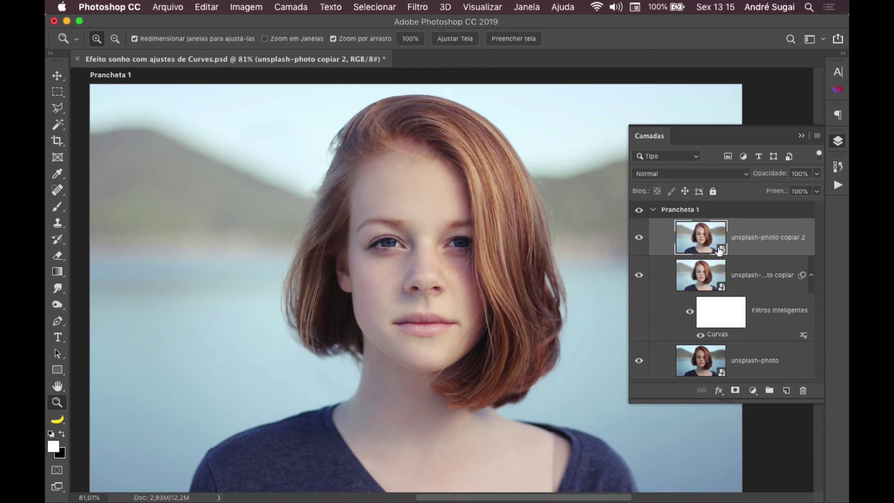
Step: Delete the unsplash-photo copiar 2 layer and check which image adjustments are available for the unsplash-photo copiar smart object
key("BackSpace")
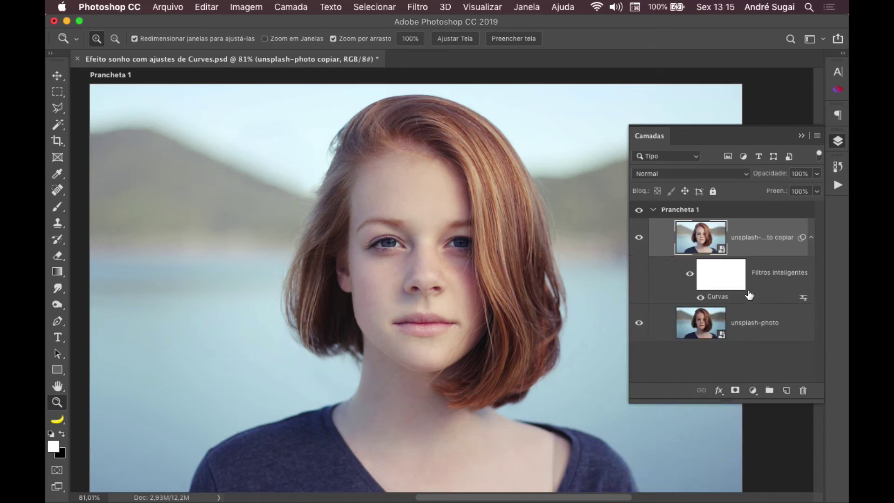
left_click(250, 6)
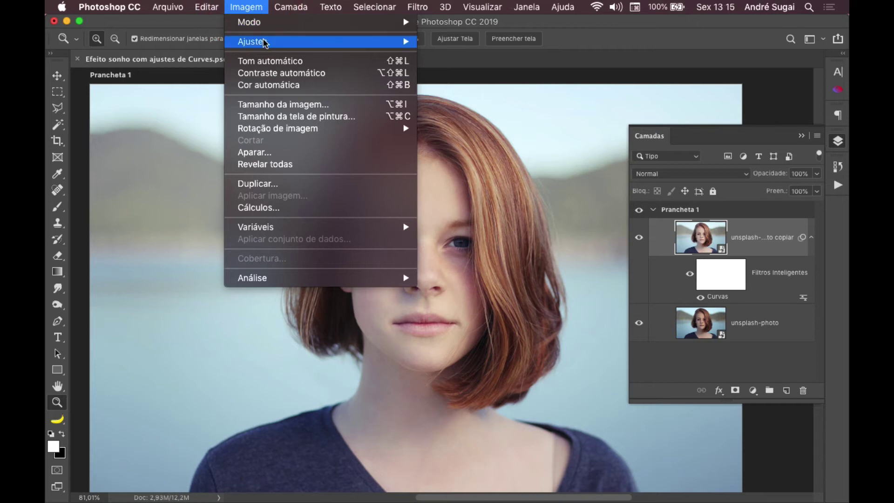
mouse_move(275, 42)
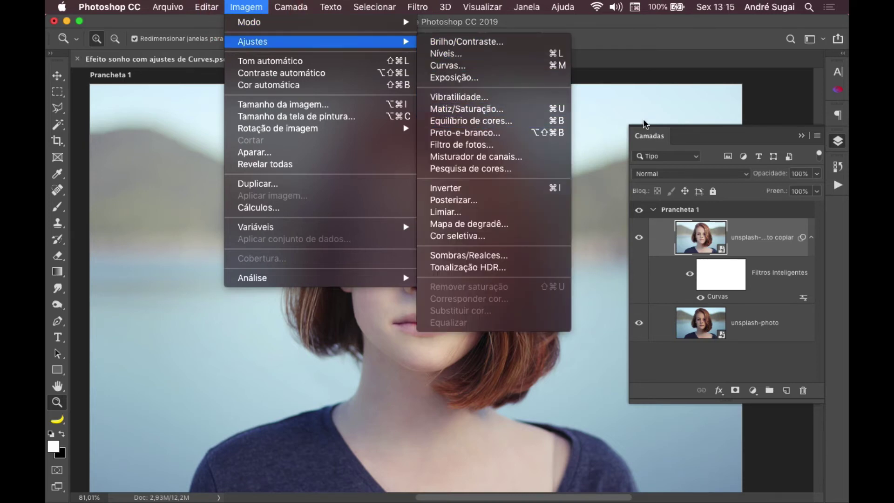
left_click(755, 233)
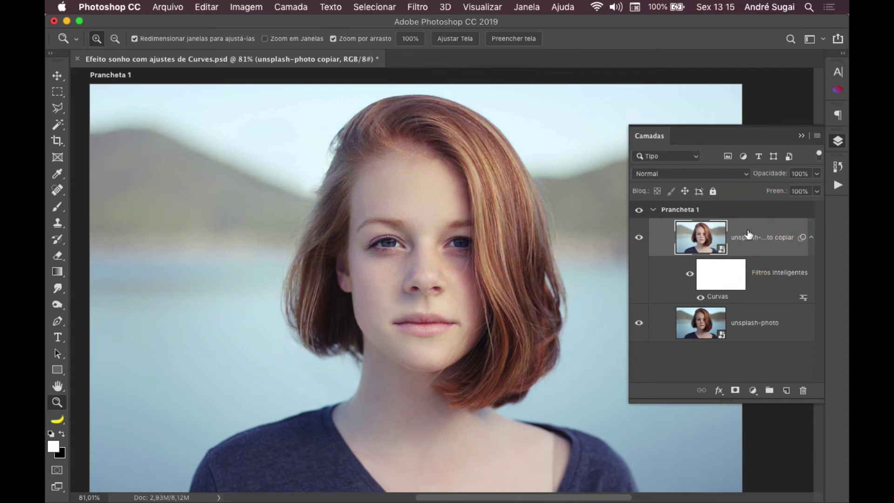
Step: Read step 03 of the web tutorial in Chrome, and in Photoshop duplicate the unsplash-photo copiar layer with its Curves filter
key("super+Tab")
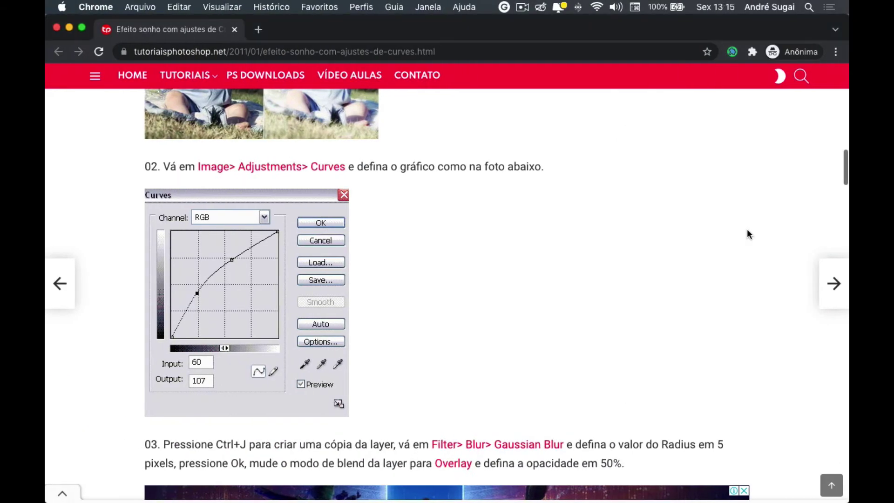
scroll(641, 308, "down", 5)
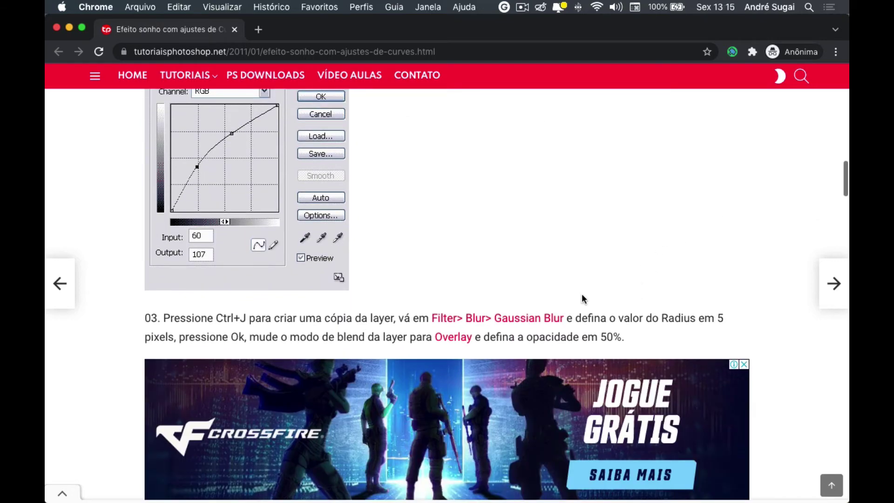
key("super+Tab")
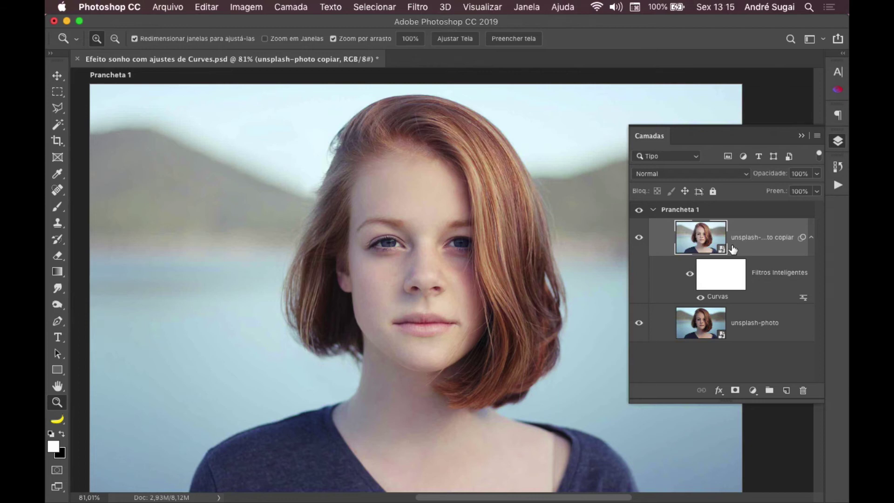
key("super+j")
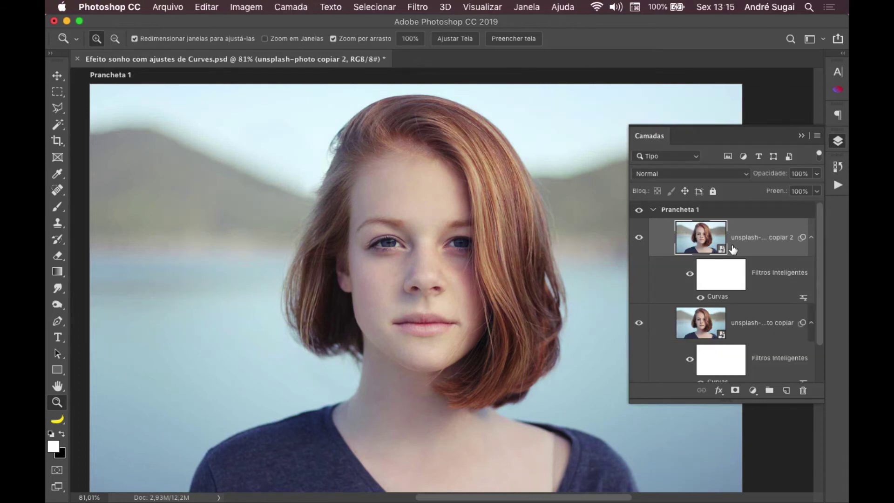
Step: Apply a Gaussian Blur smart filter with a 6,0 pixel radius to the unsplash-photo copiar 2 layer
left_click(417, 5)
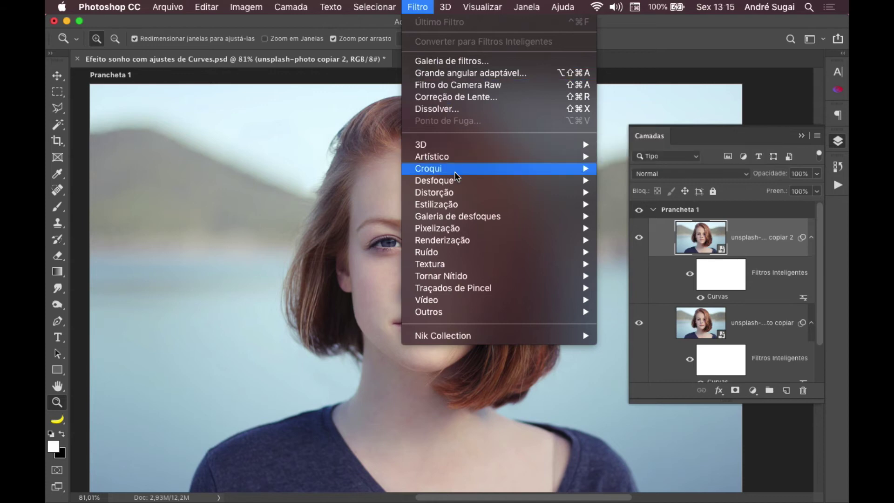
mouse_move(459, 184)
left_click(661, 250)
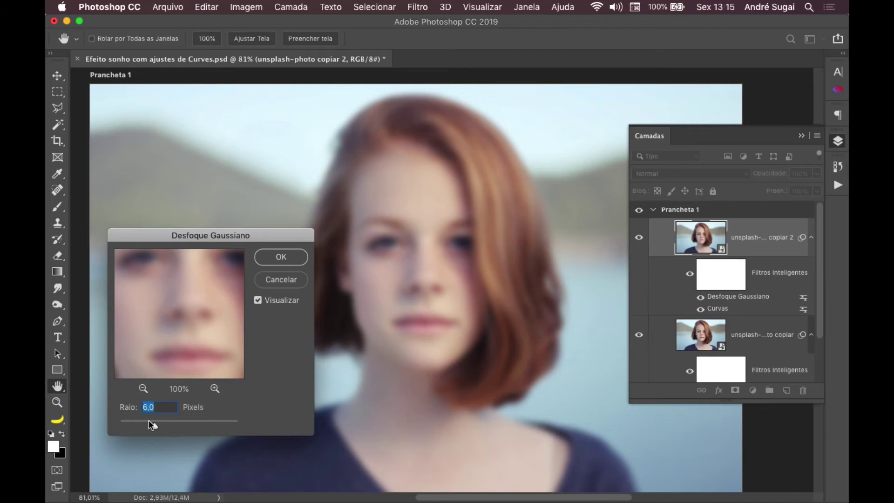
left_click(286, 259)
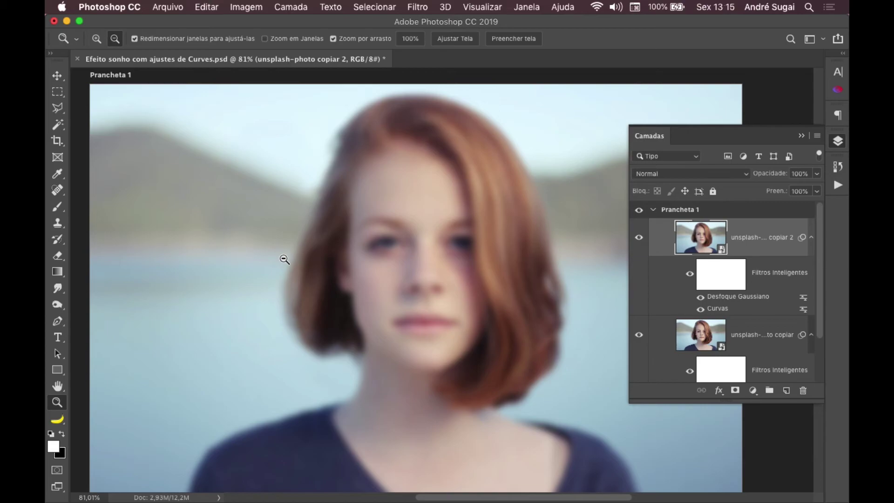
Step: Check the blend mode in the Chrome tutorial and set the blurred unsplash-photo copiar 2 layer in Photoshop to Sobrepor (Overlay)
key("super+Tab")
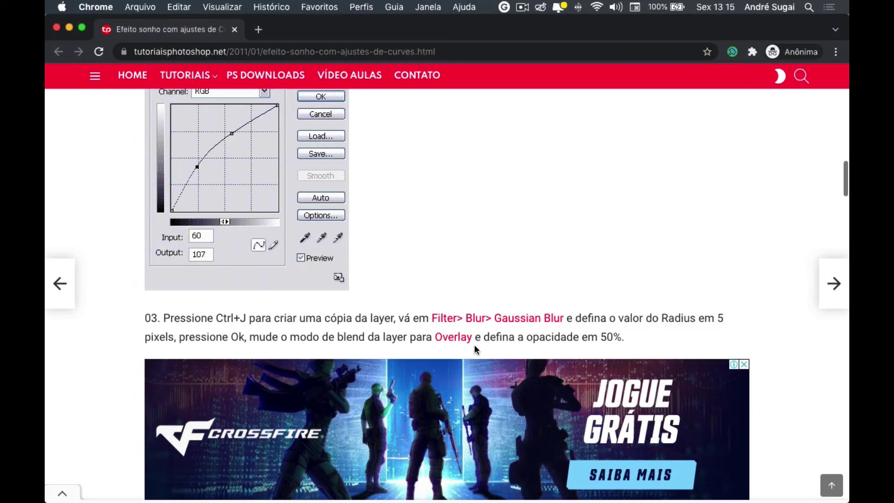
key("super+Tab")
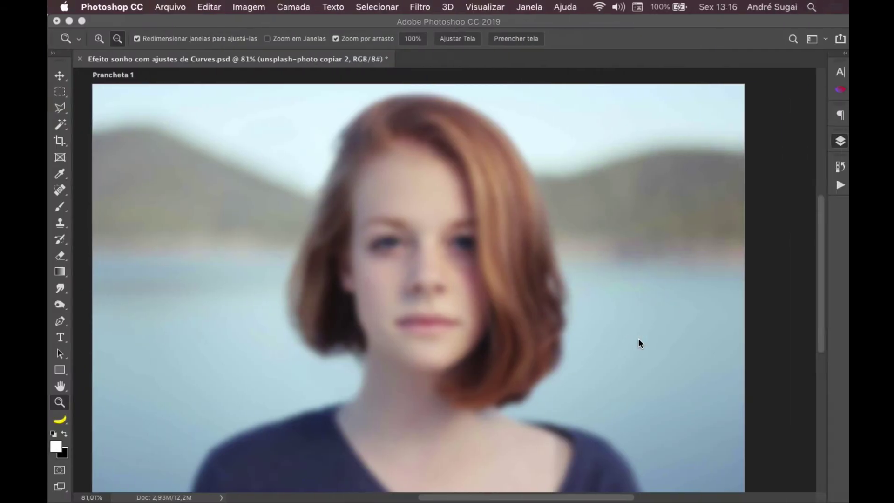
key("F7")
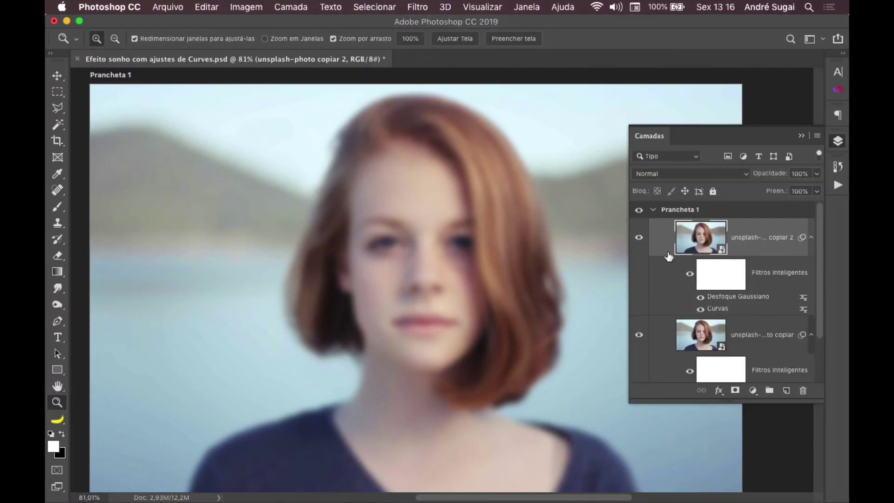
left_click(732, 178)
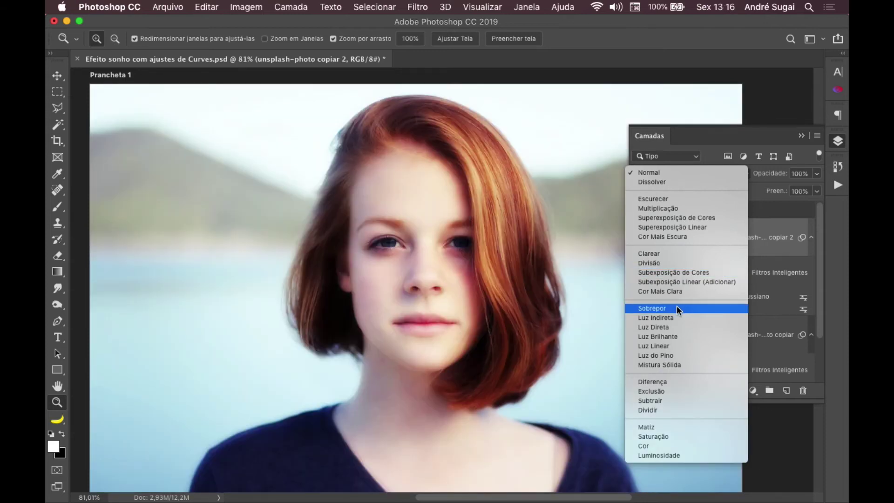
left_click(677, 307)
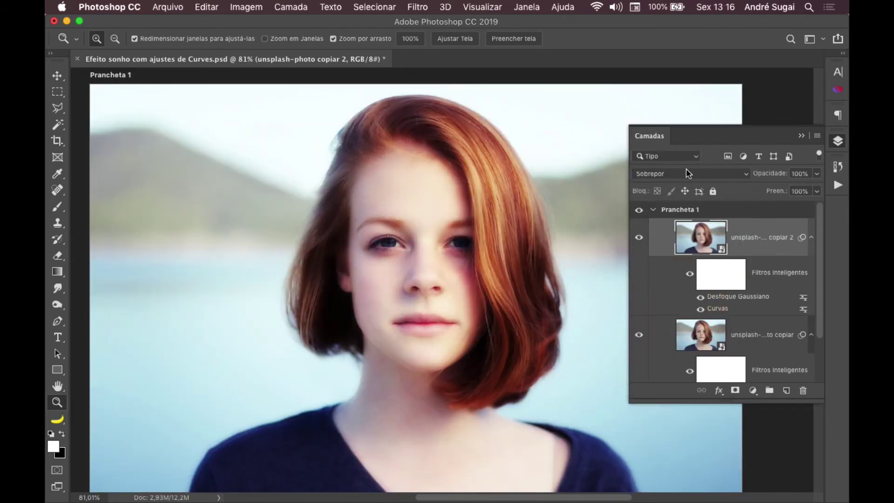
left_click(685, 173)
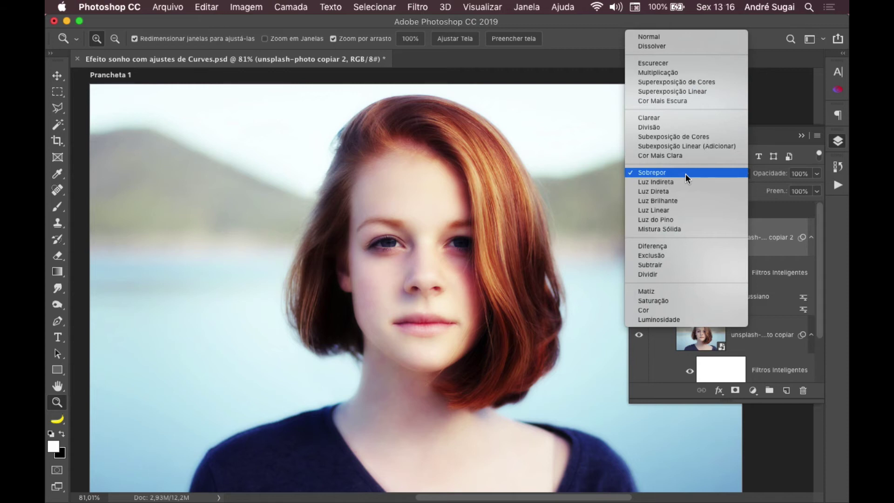
left_click(685, 174)
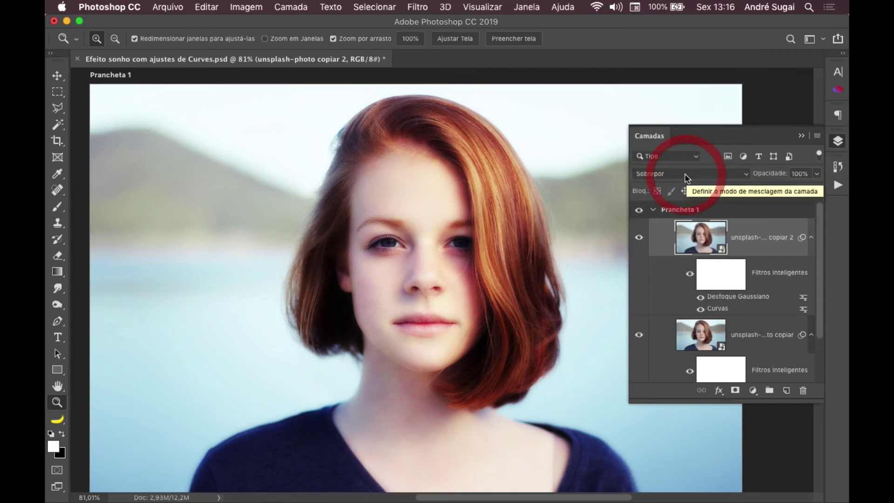
Step: Set the opacity of the unsplash-photo copiar 2 layer to 50%
left_click(817, 174)
left_click_drag(816, 189, 786, 192)
left_click(775, 139)
left_click(788, 226)
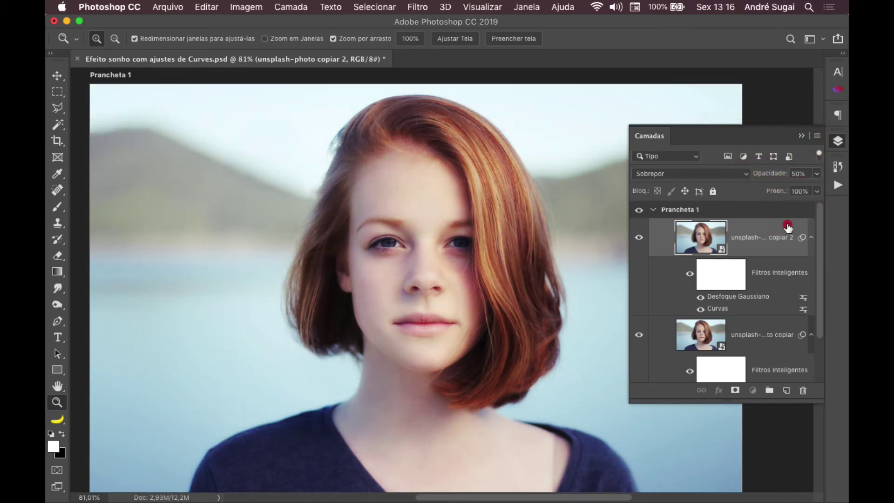
Step: Read step 04 of the tutorial in Chrome, and in Photoshop duplicate the unsplash-photo copiar 2 layer with its smart filters
key("alt")
key("super+Tab")
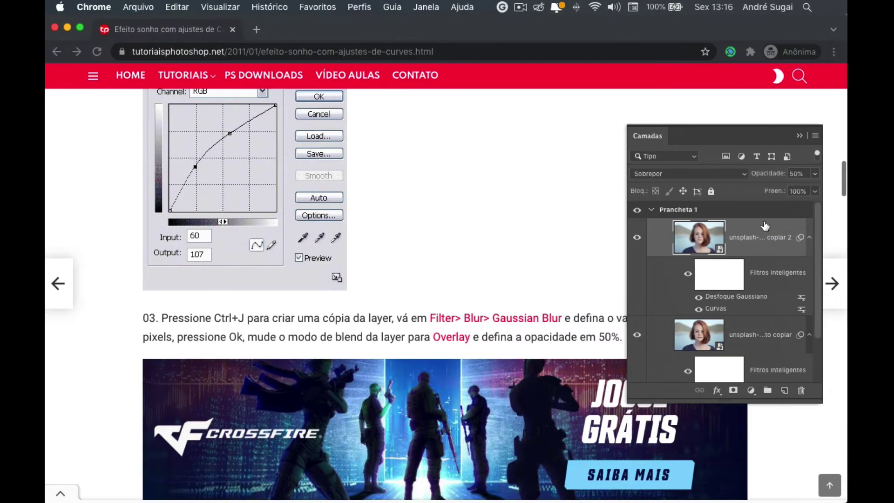
scroll(669, 284, "down", 8)
scroll(671, 290, "down", 4)
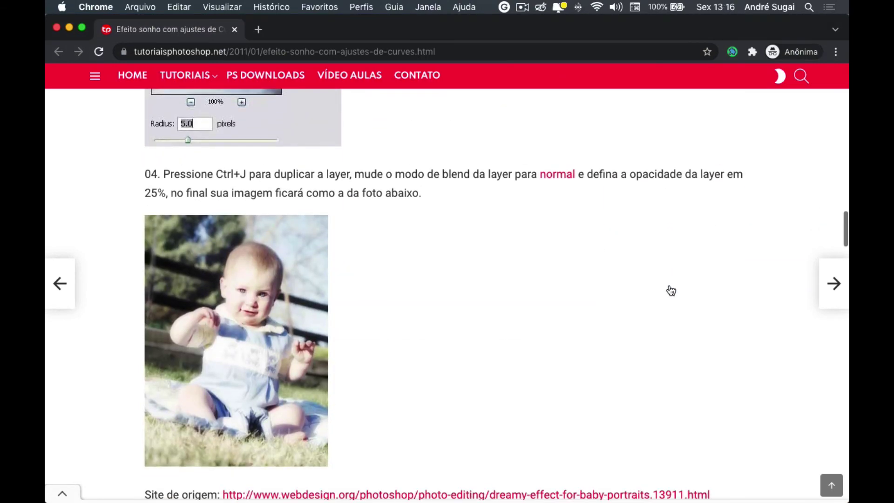
key("super+Tab")
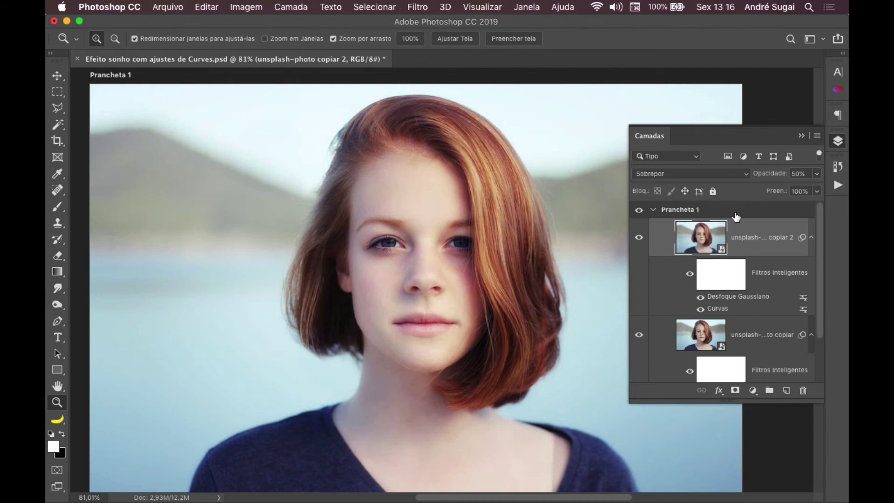
key("super+j")
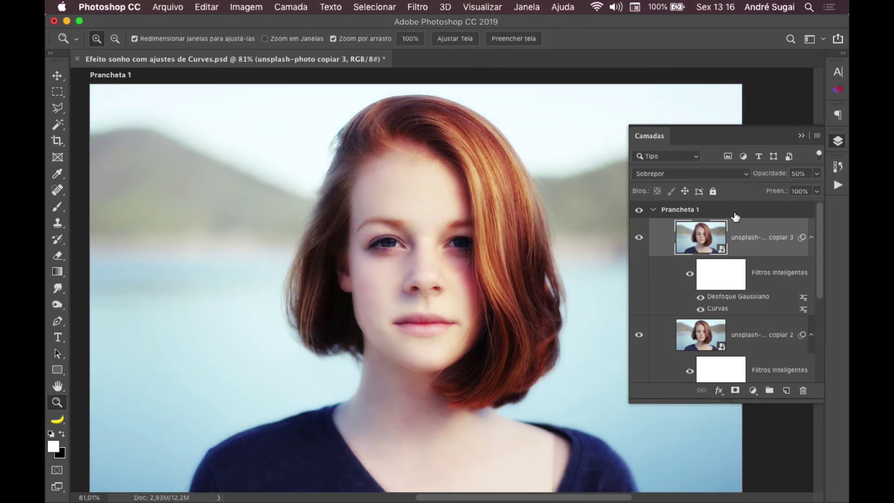
Step: Recheck step 04 in Chrome and set the unsplash-photo copiar 3 layer in Photoshop to Normal blend mode at 25% opacity
key("super+Tab")
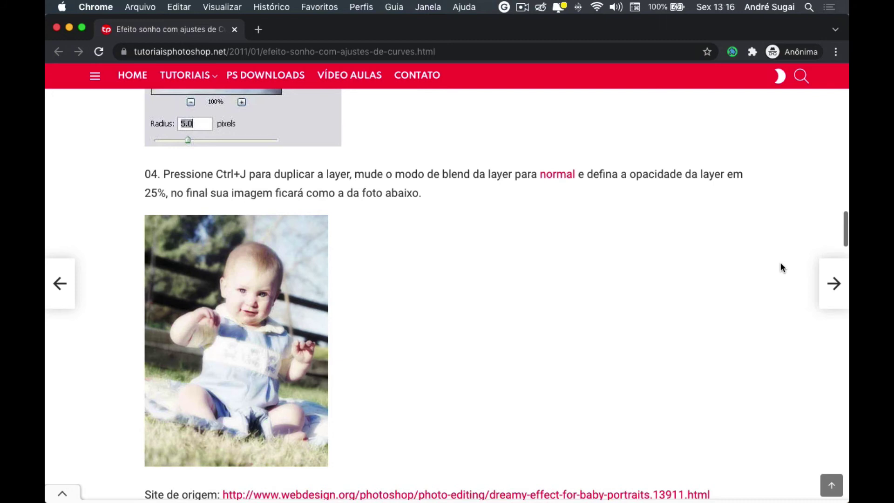
key("super+Tab")
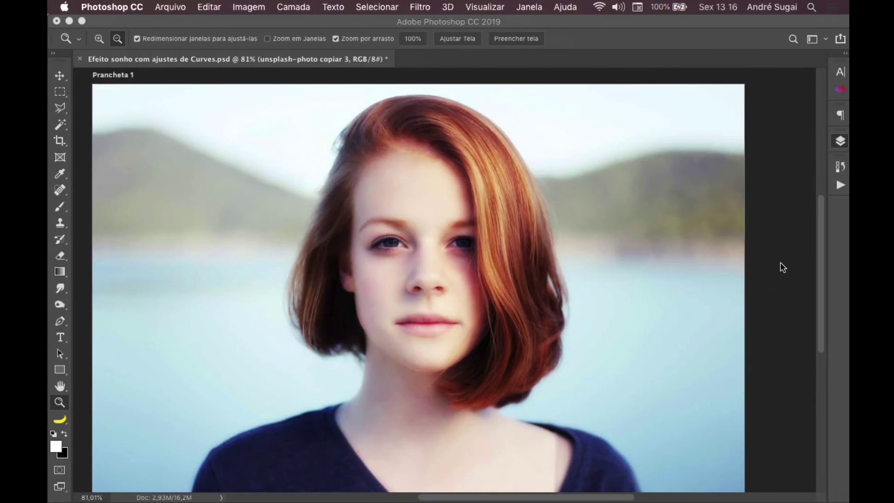
left_click(715, 177)
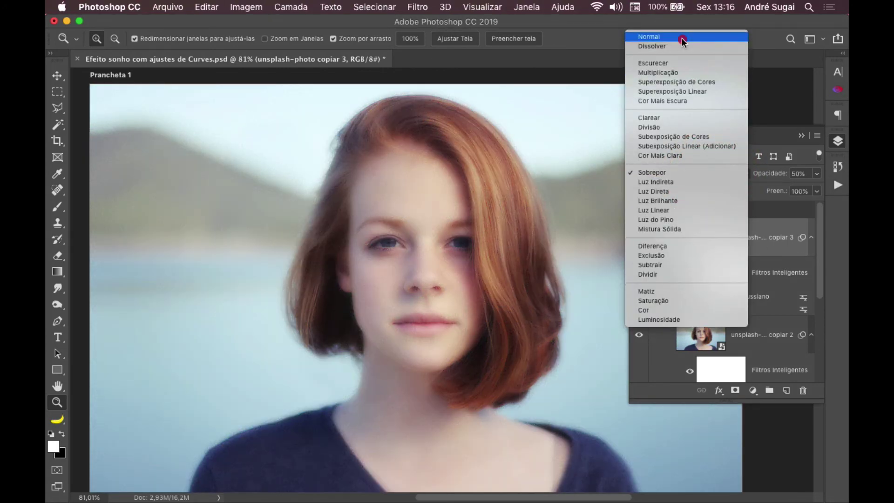
left_click(683, 39)
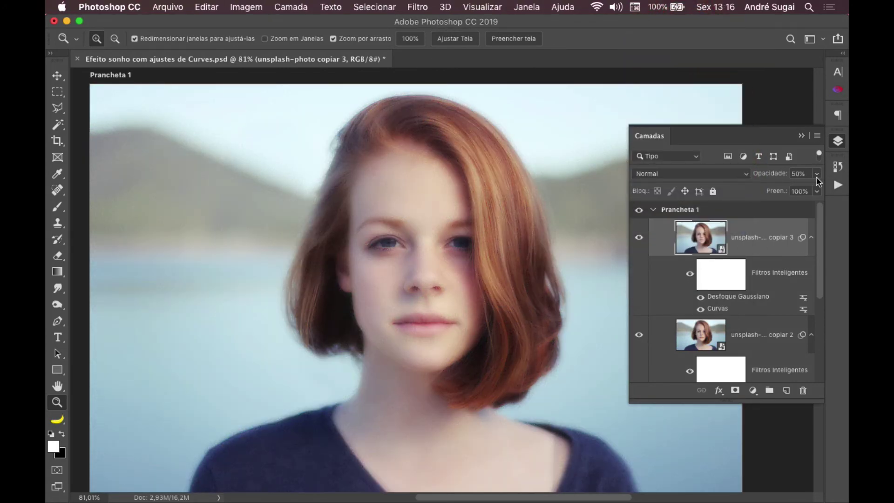
left_click(816, 174)
left_click_drag(777, 192, 771, 190)
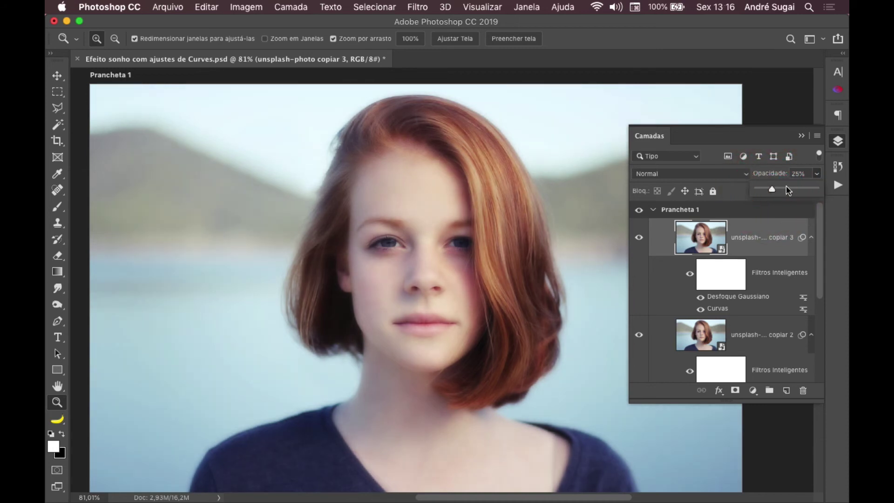
left_click(760, 157)
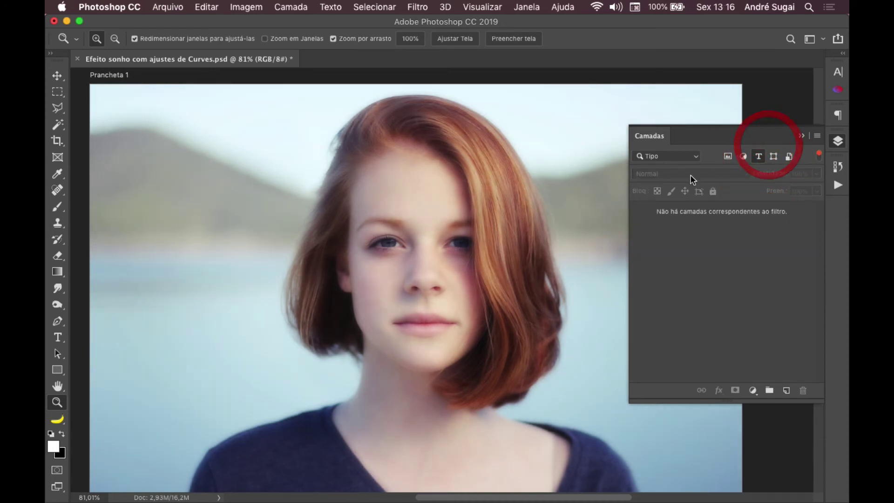
left_click(759, 156)
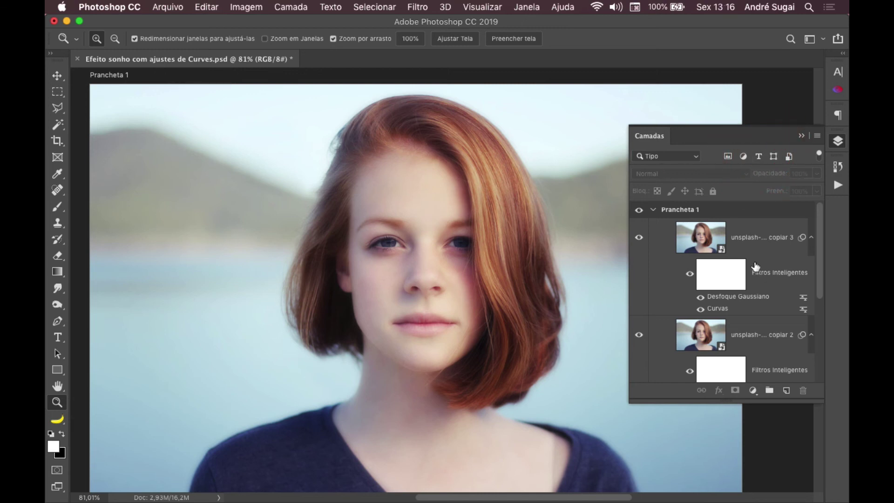
Step: Group the three layers unsplash-photo copiar, copiar 2 and copiar 3 together, leaving the original unsplash-photo layer outside
left_click(747, 236)
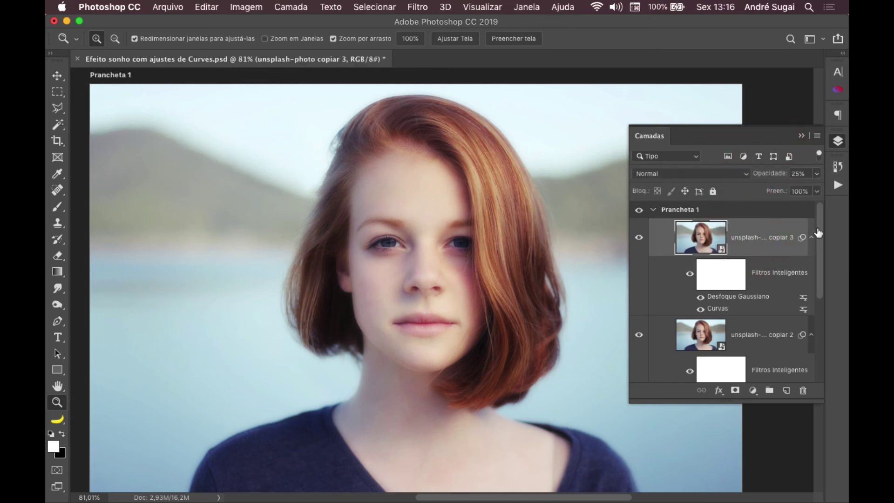
left_click_drag(821, 252, 819, 332)
left_click(753, 281)
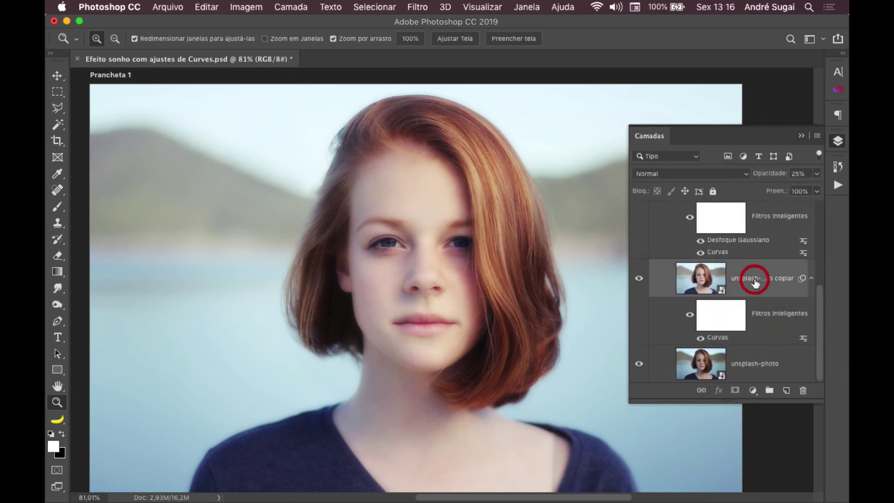
scroll(756, 219, "up", 3)
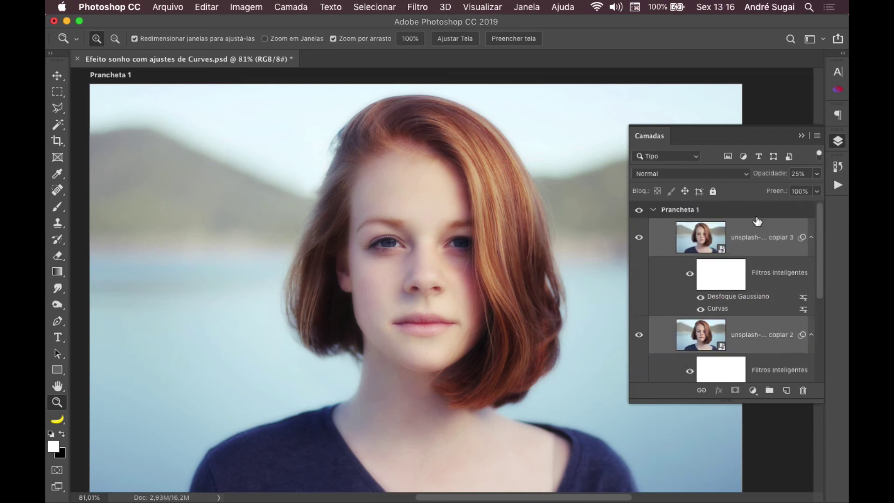
scroll(759, 319, "down", 3)
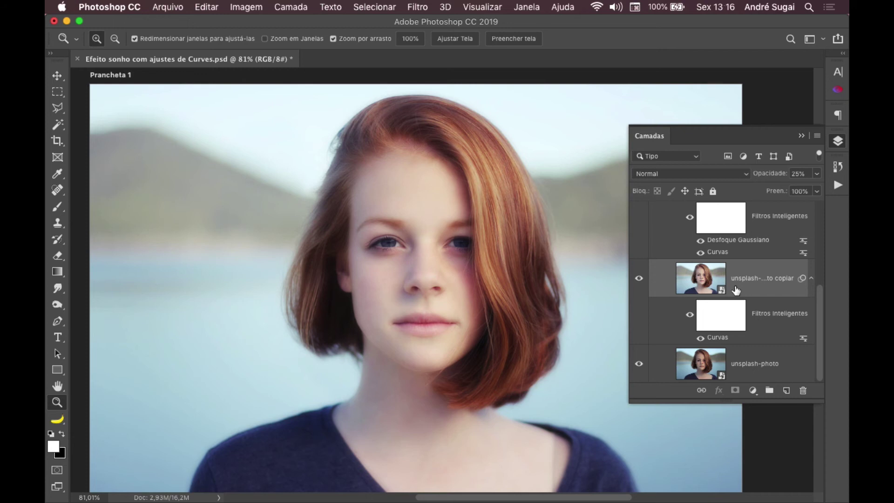
key("super+g")
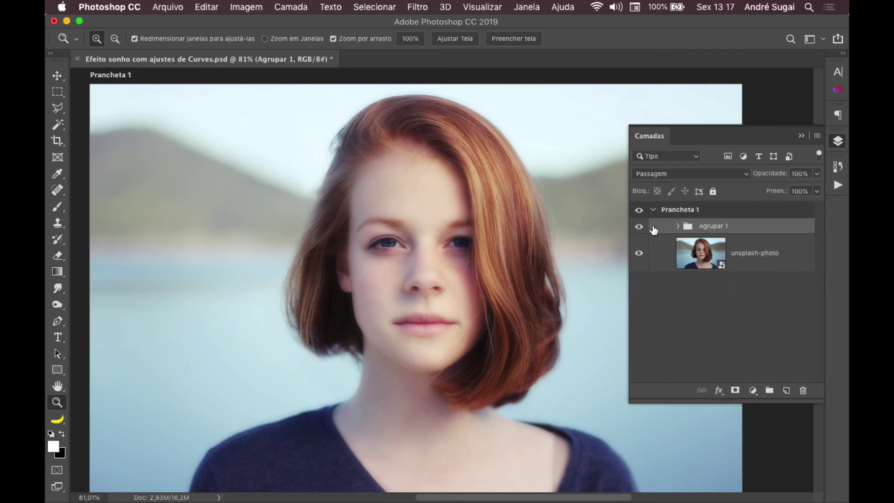
Step: Hide and show the new layer group repeatedly to compare the portrait with and without the dreamy effect
left_click(639, 227)
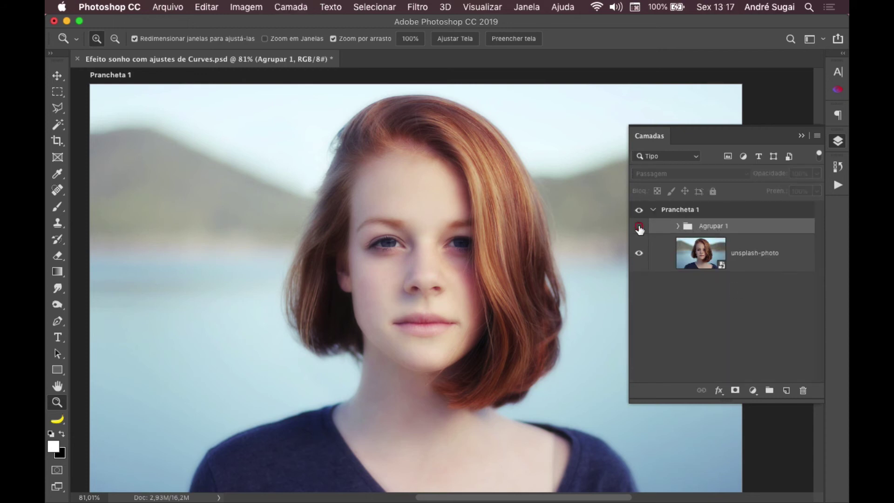
left_click(640, 228)
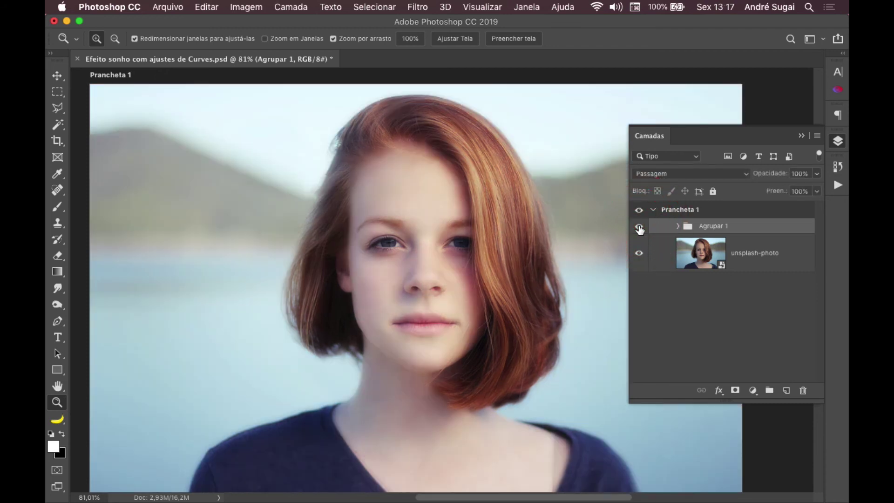
left_click(639, 228)
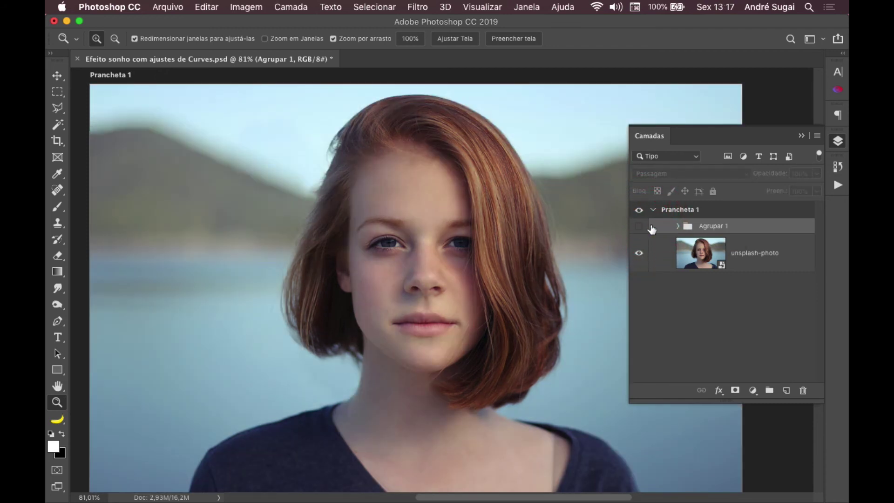
left_click(641, 228)
Step: Expand the Agrupar 1 group and make the layer list taller and wider to show full layer names and smart filters
left_click(677, 226)
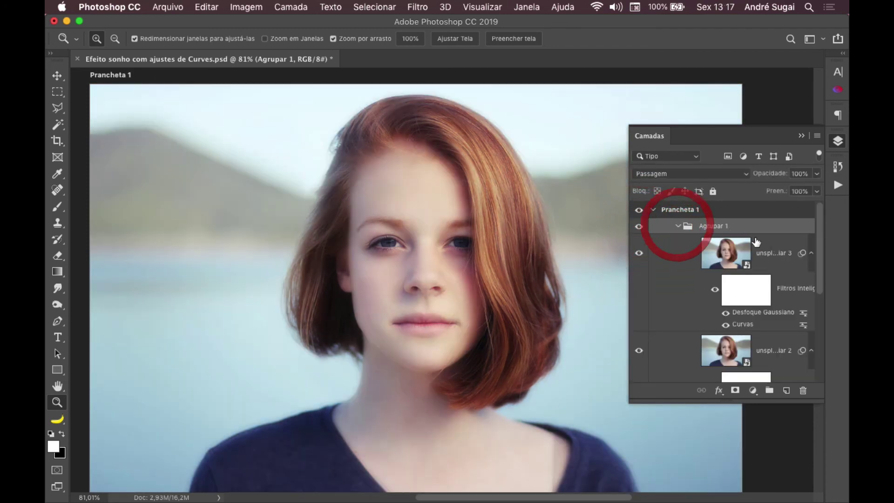
left_click_drag(819, 402, 812, 494)
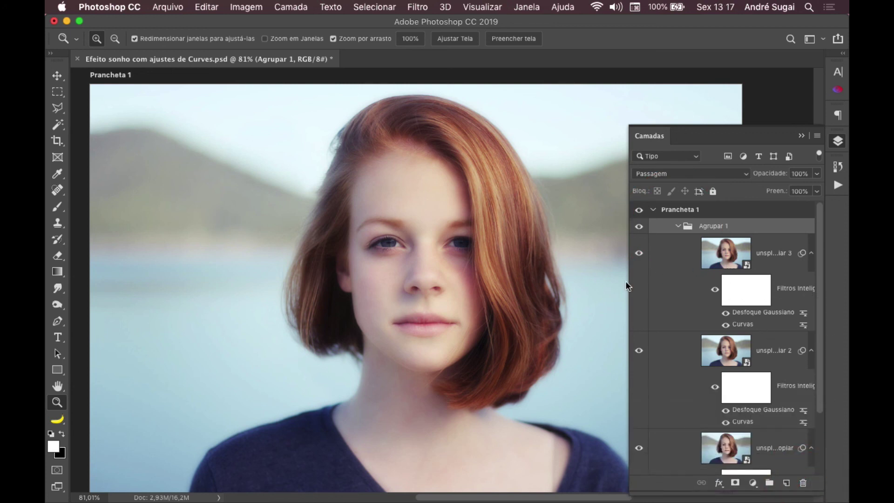
left_click_drag(631, 287, 554, 278)
scroll(721, 310, "down", 3)
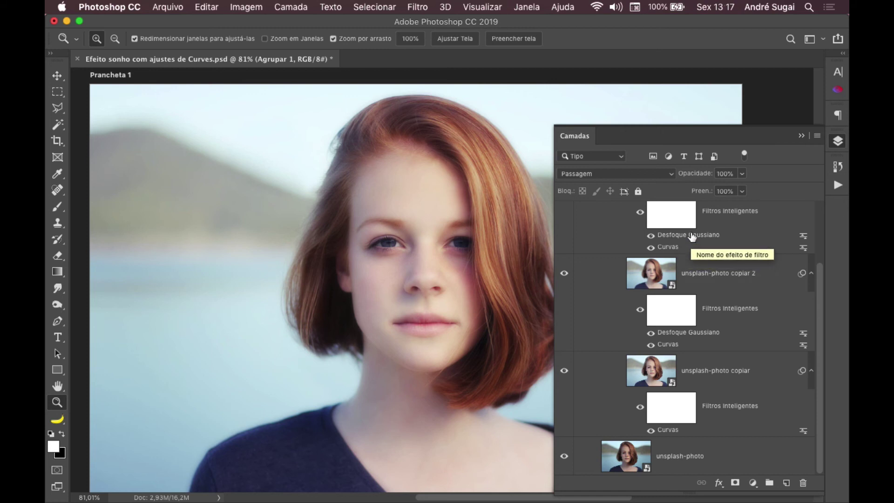
Step: Review the Gaussian Blur smart filter settings of the unsplash-photo copiar 3 layer, cancel out, and collapse the layer list
double_click(691, 236)
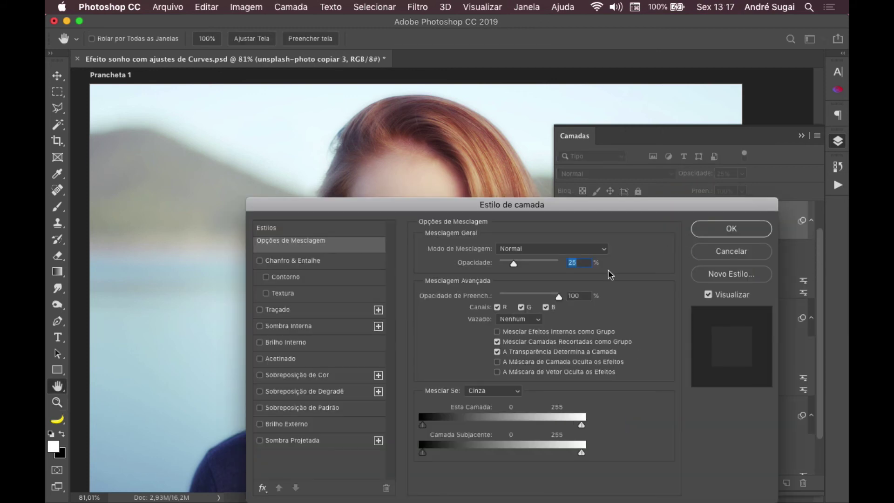
left_click(730, 251)
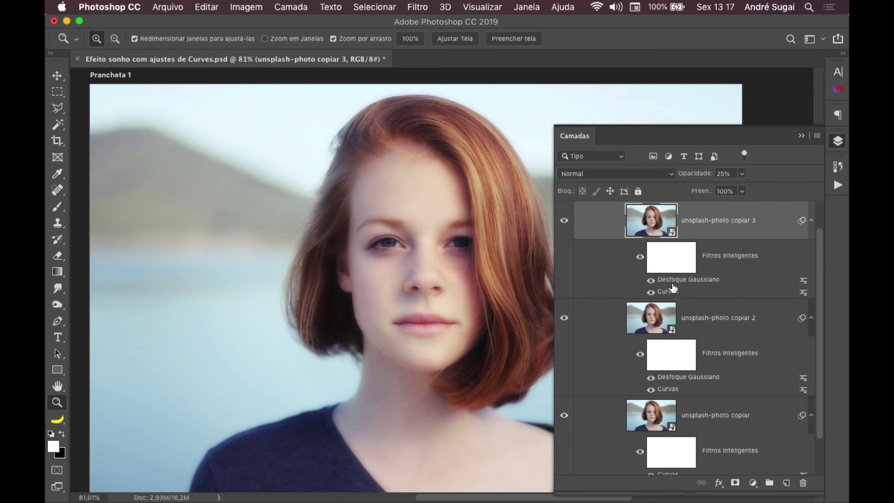
double_click(676, 281)
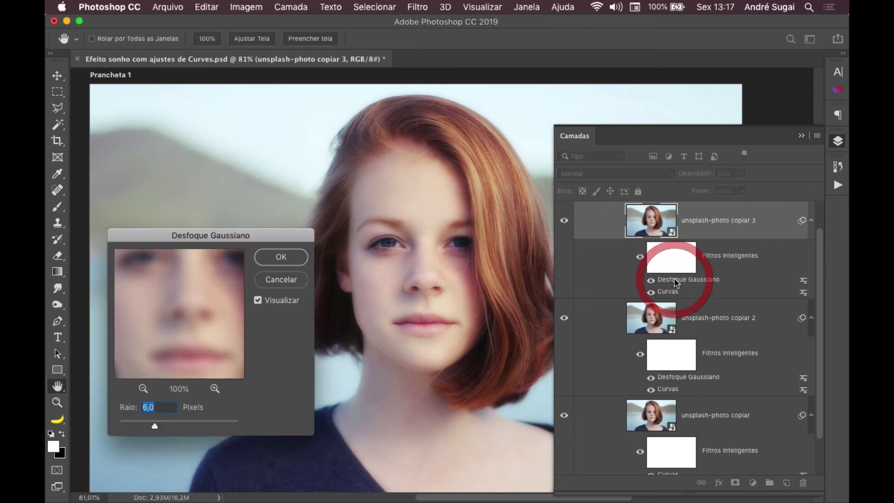
left_click(282, 281)
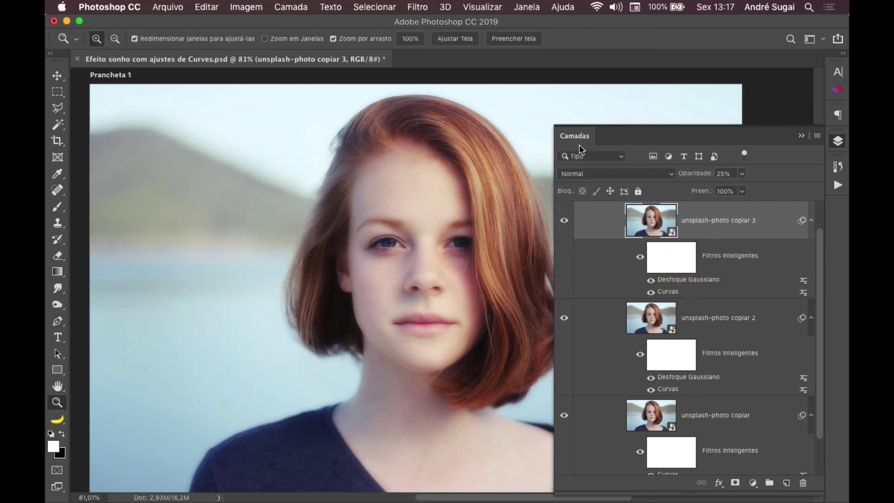
left_click(801, 135)
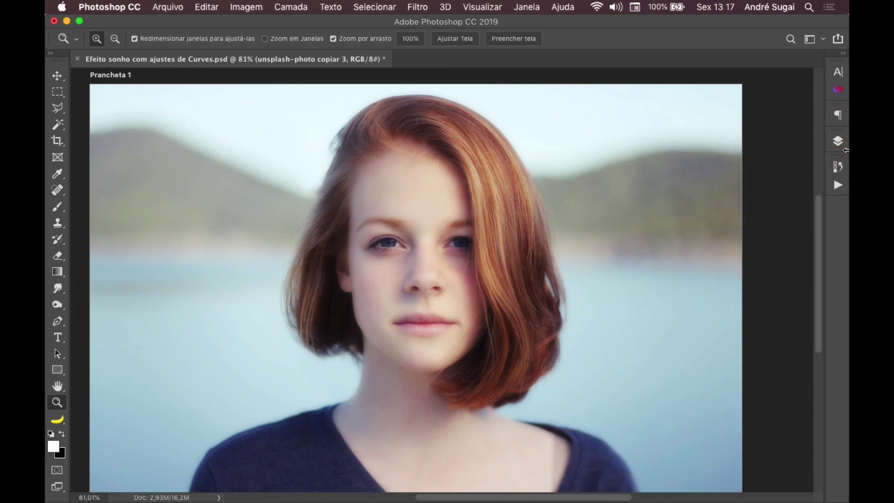